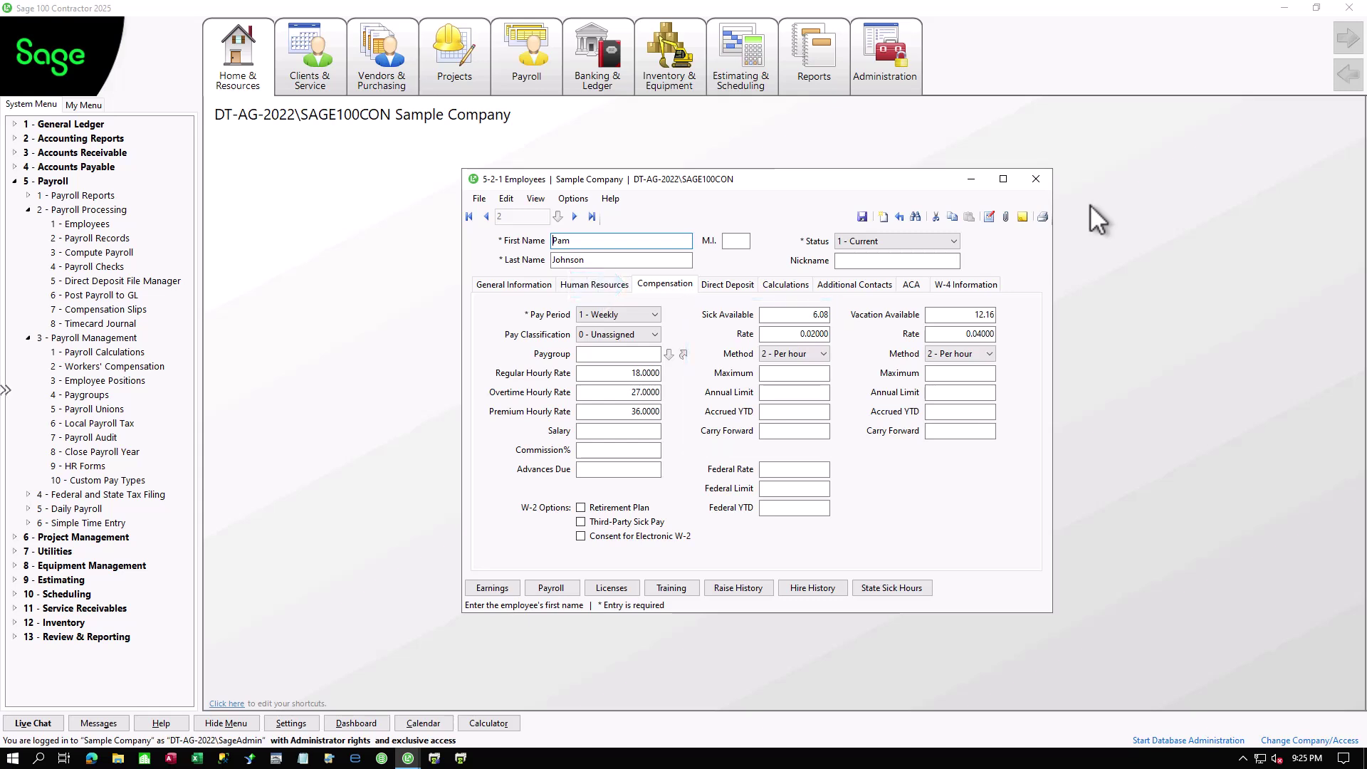
Start payroll calculation 53 with description "NM - State Sick Hours - Accrual" and tax type 22 - State Sick Hours - Accrual.
{"action": "left_click", "coordinate": [1036, 179]}
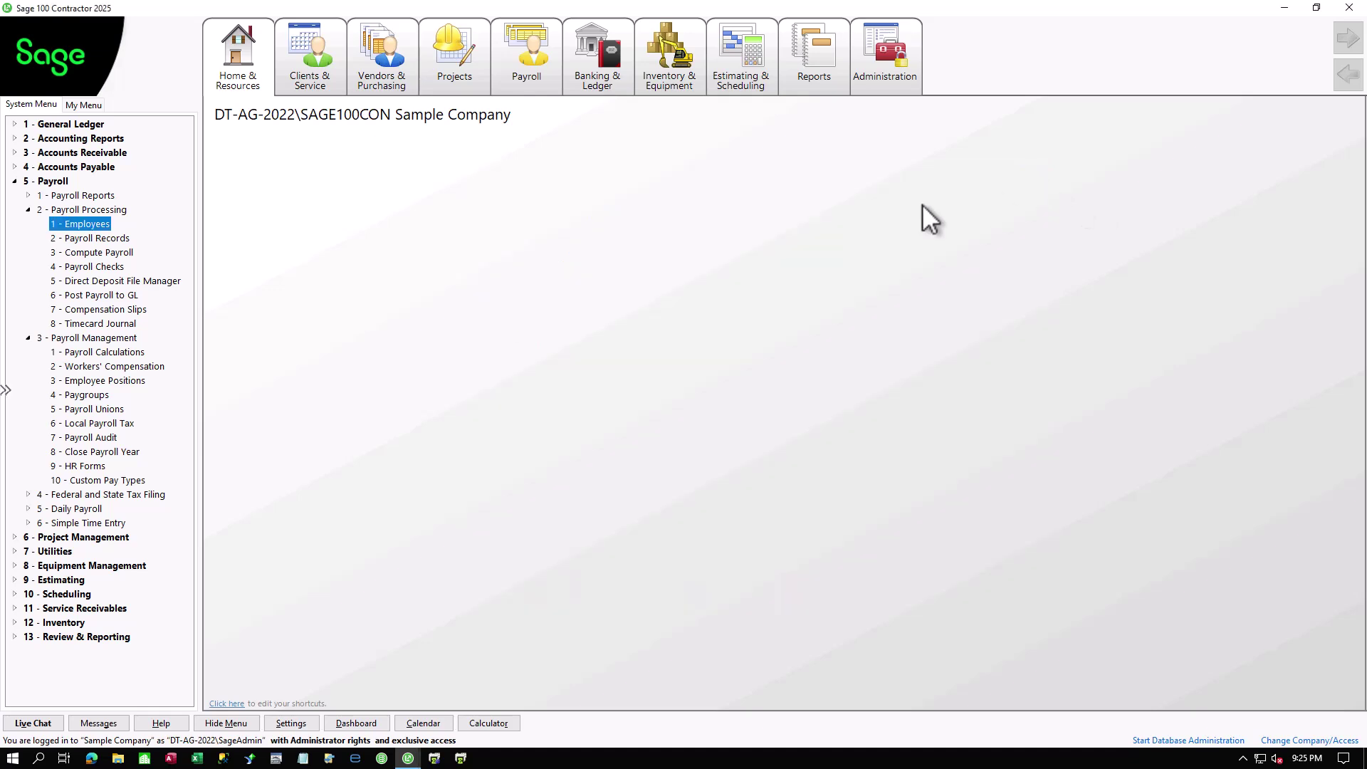
{"action": "left_click", "coordinate": [142, 353]}
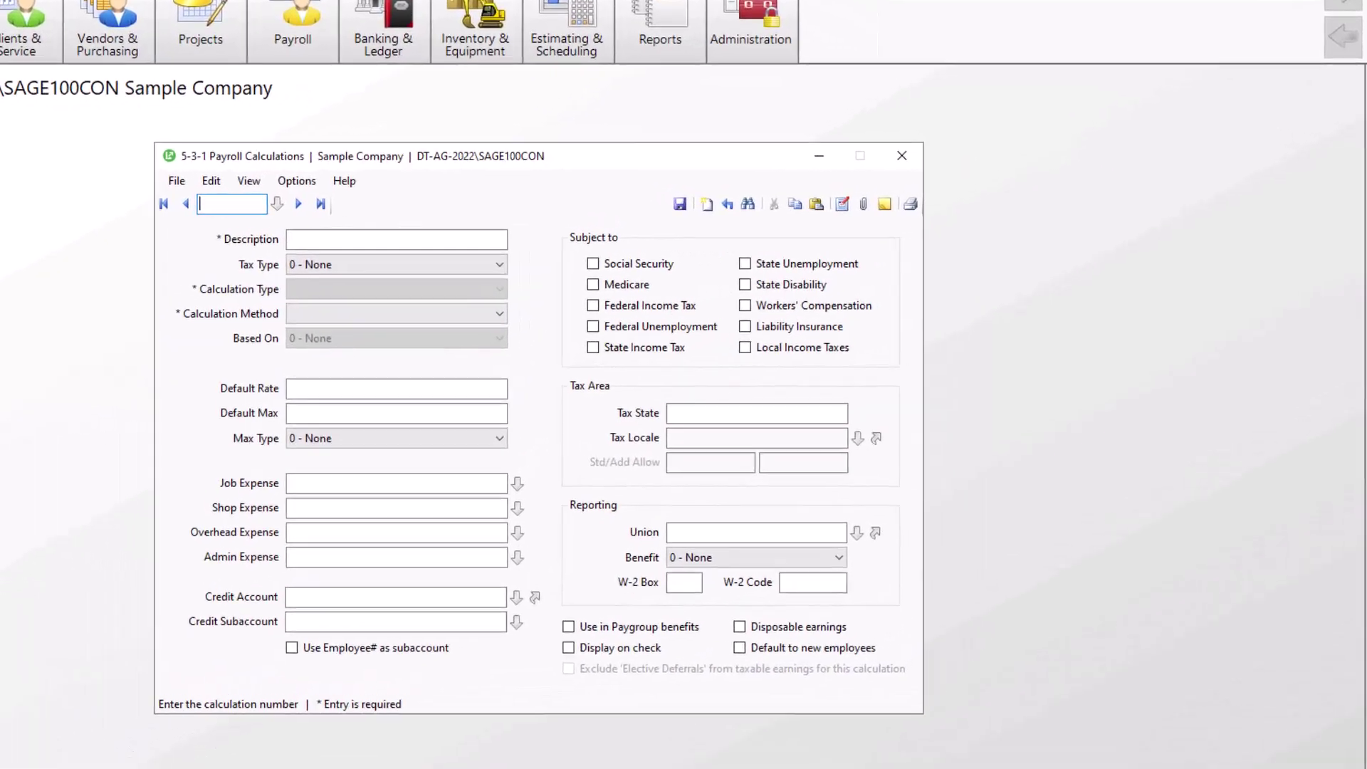
{"action": "type", "text": "53"}
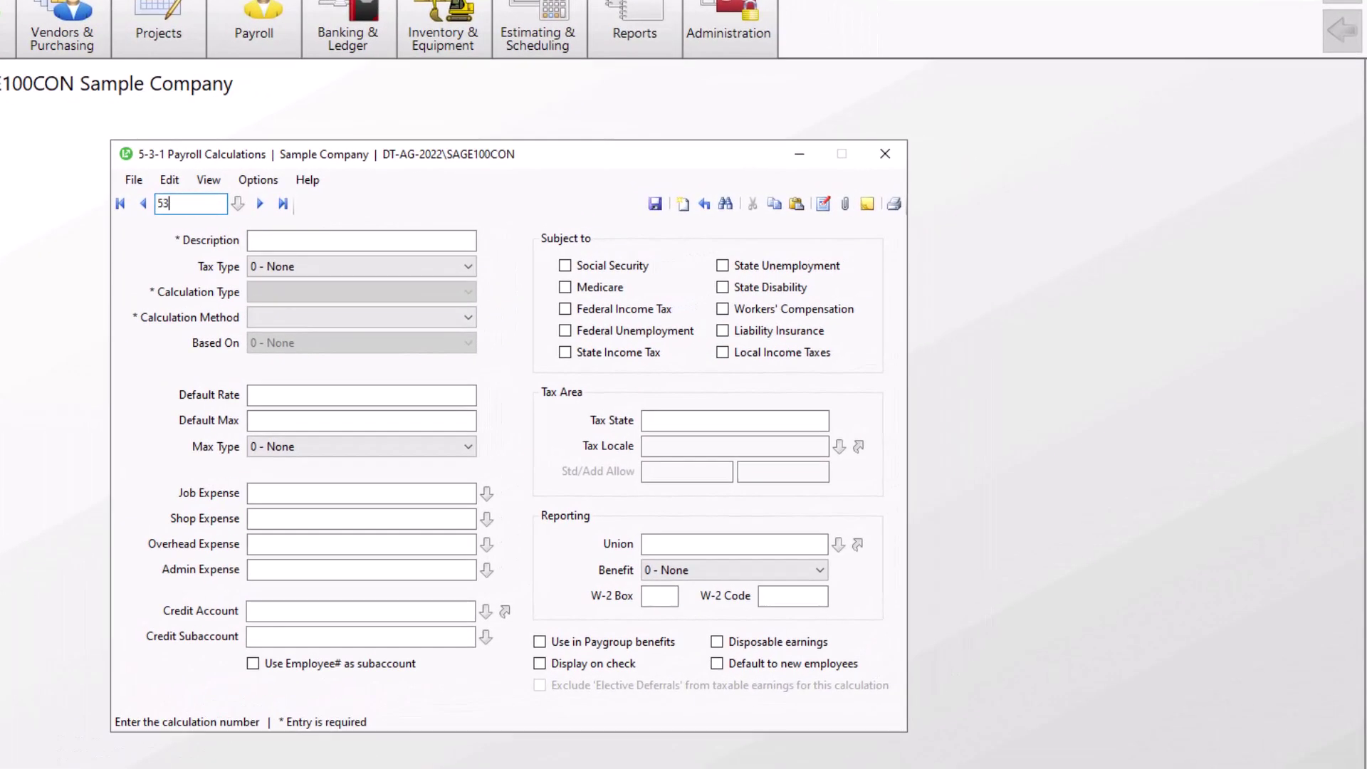
{"action": "key", "text": "Tab"}
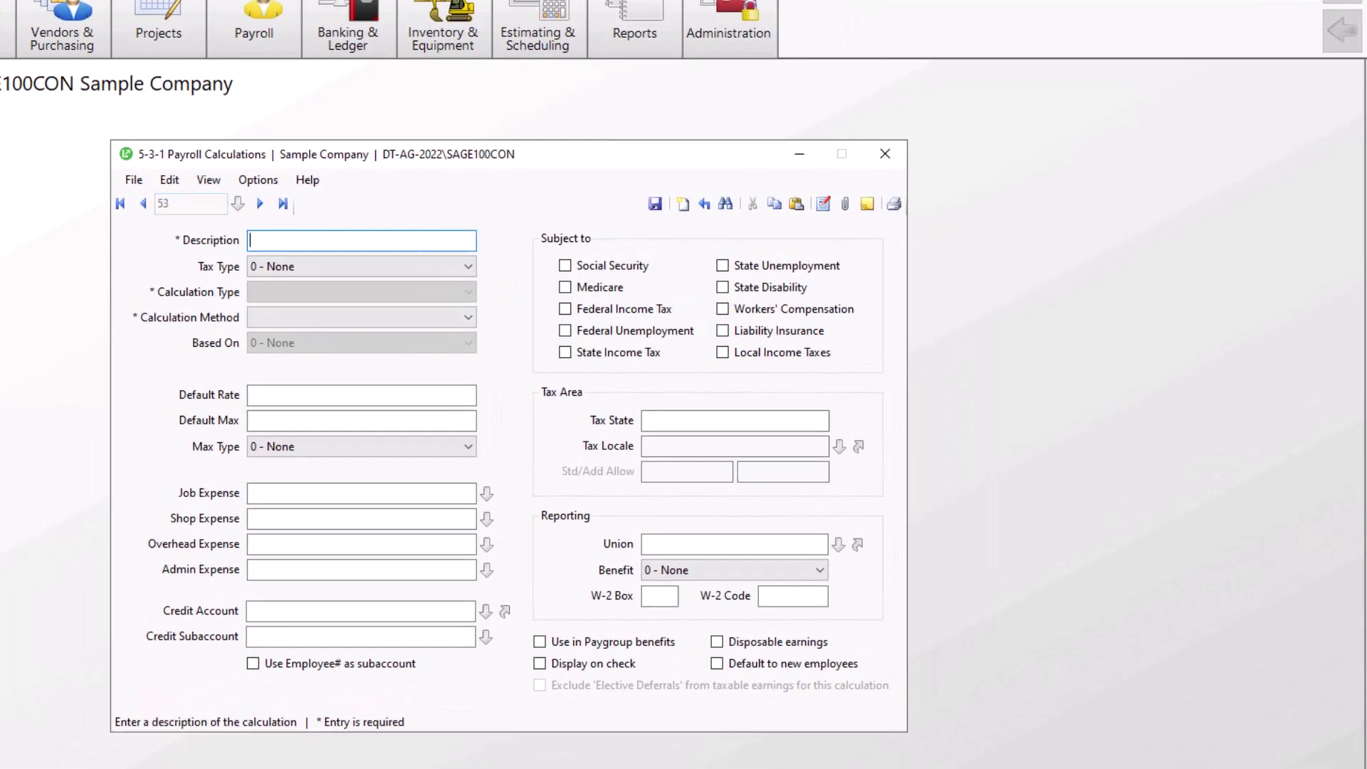
{"action": "type", "text": "NM - State Sick Hours "}
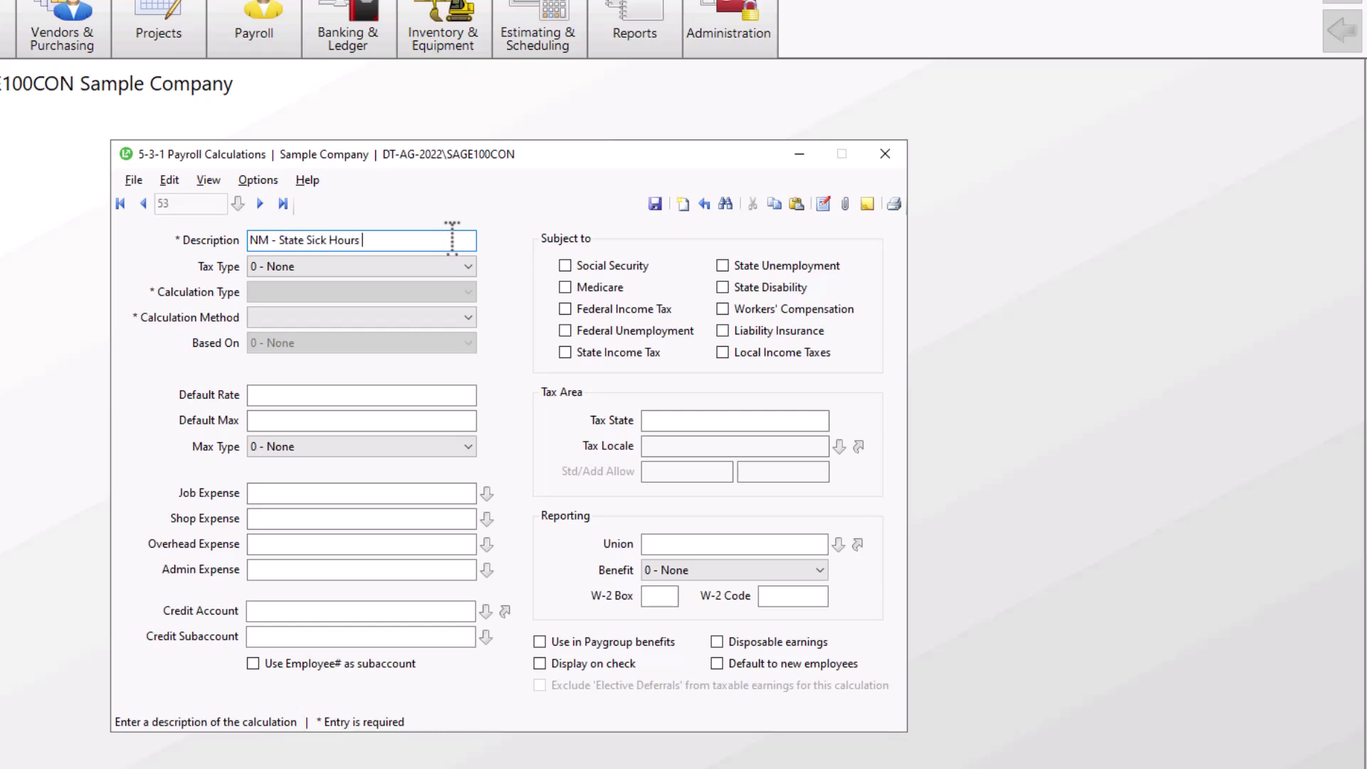
{"action": "type", "text": "- Accrual"}
{"action": "left_click", "coordinate": [468, 266]}
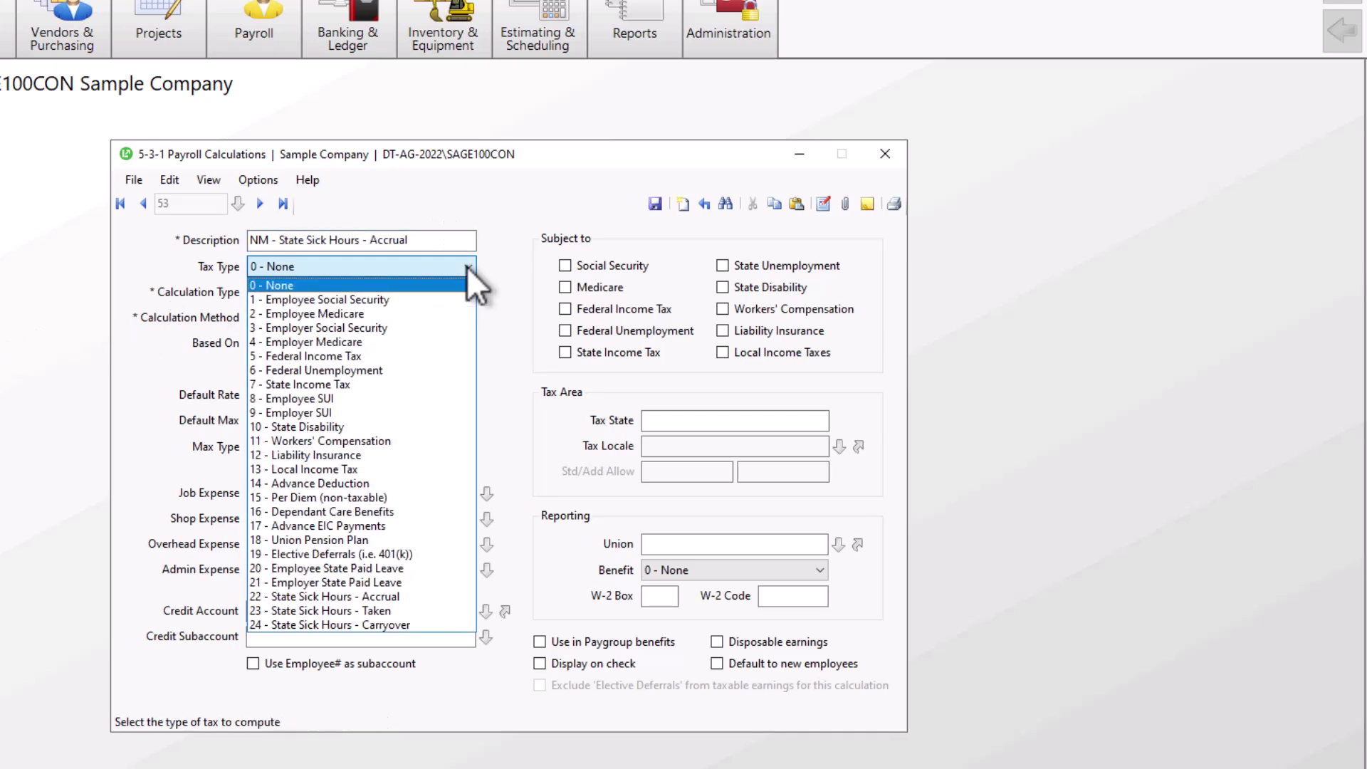
{"action": "left_click", "coordinate": [448, 596]}
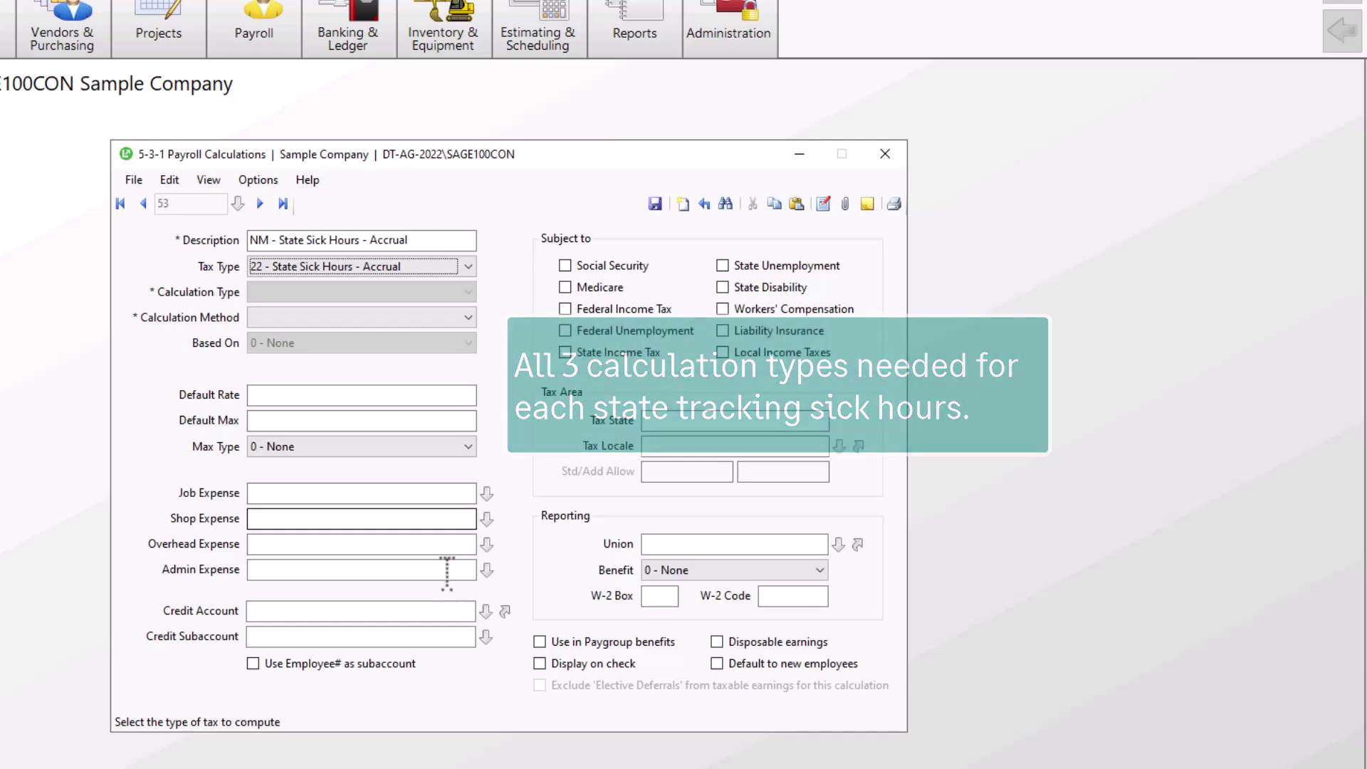
Set the accrual calculation's default rate to 0.033 and its default maximum to 40.
{"action": "left_click", "coordinate": [402, 396]}
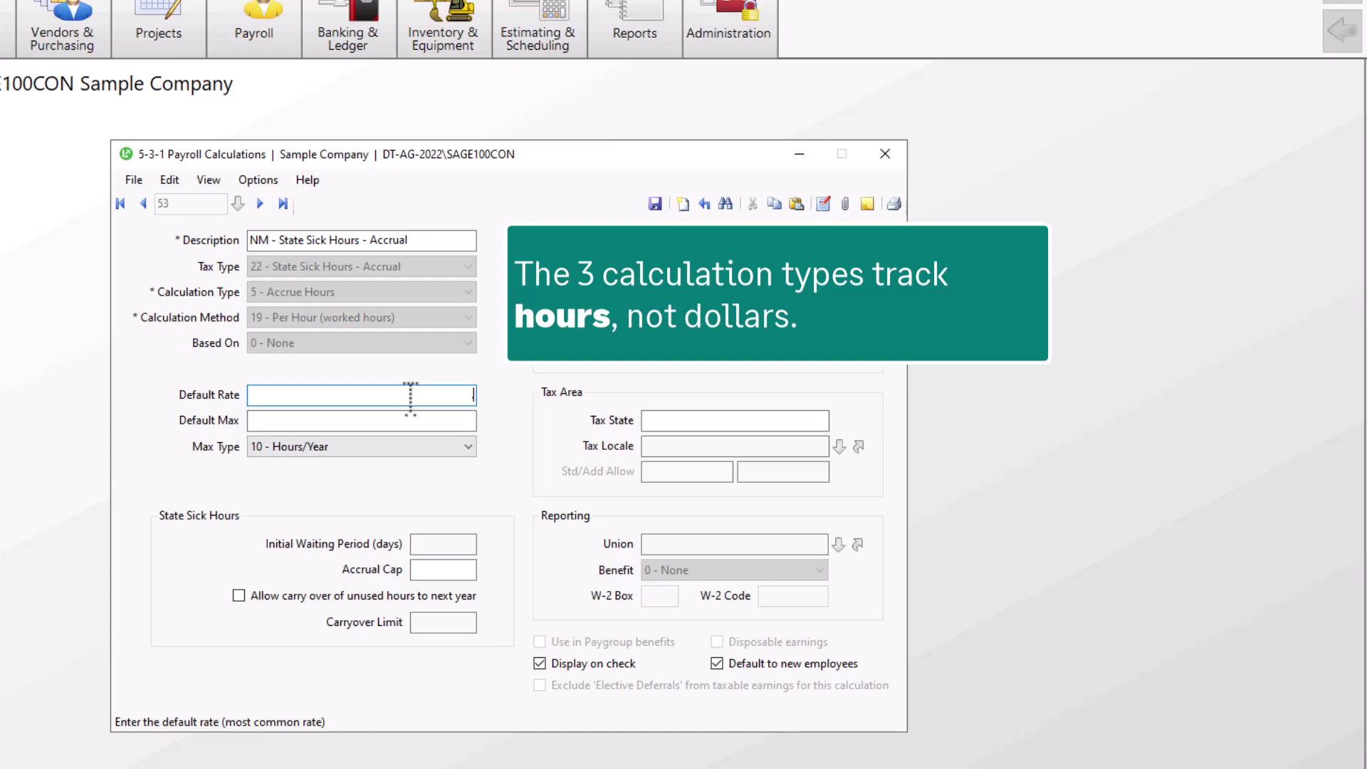
{"action": "type", "text": "0.033"}
{"action": "key", "text": "Tab"}
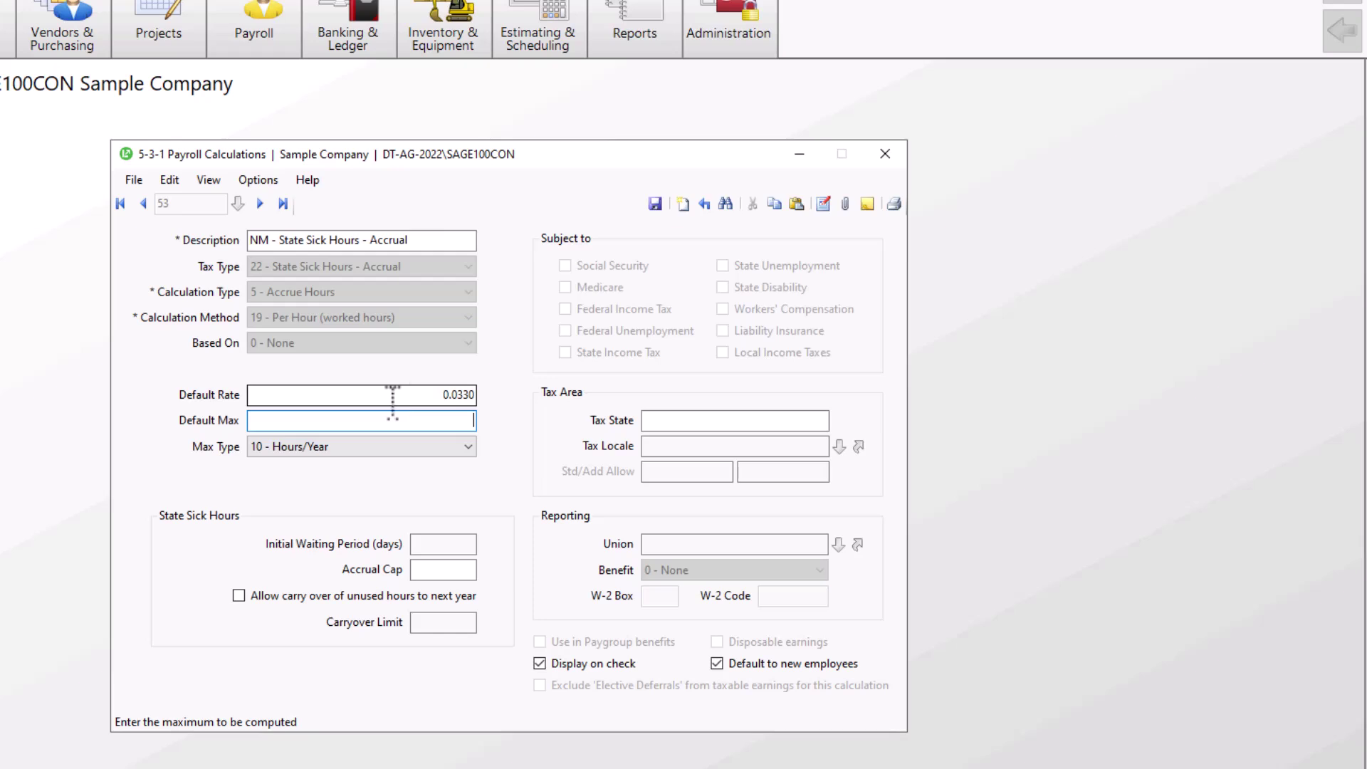
{"action": "type", "text": "40"}
{"action": "key", "text": "Tab"}
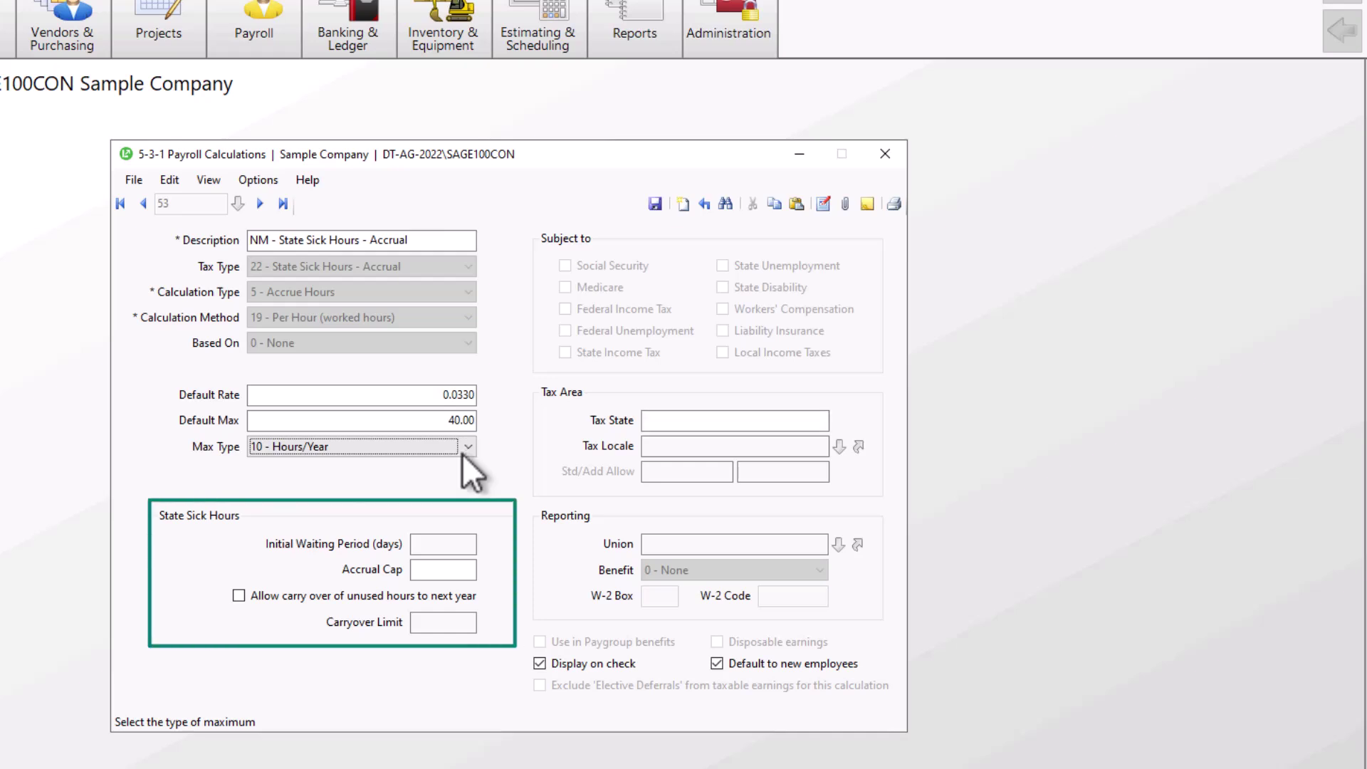
Set the accrual cap to 80 and allow carry over of unused hours to next year.
{"action": "left_click", "coordinate": [442, 569]}
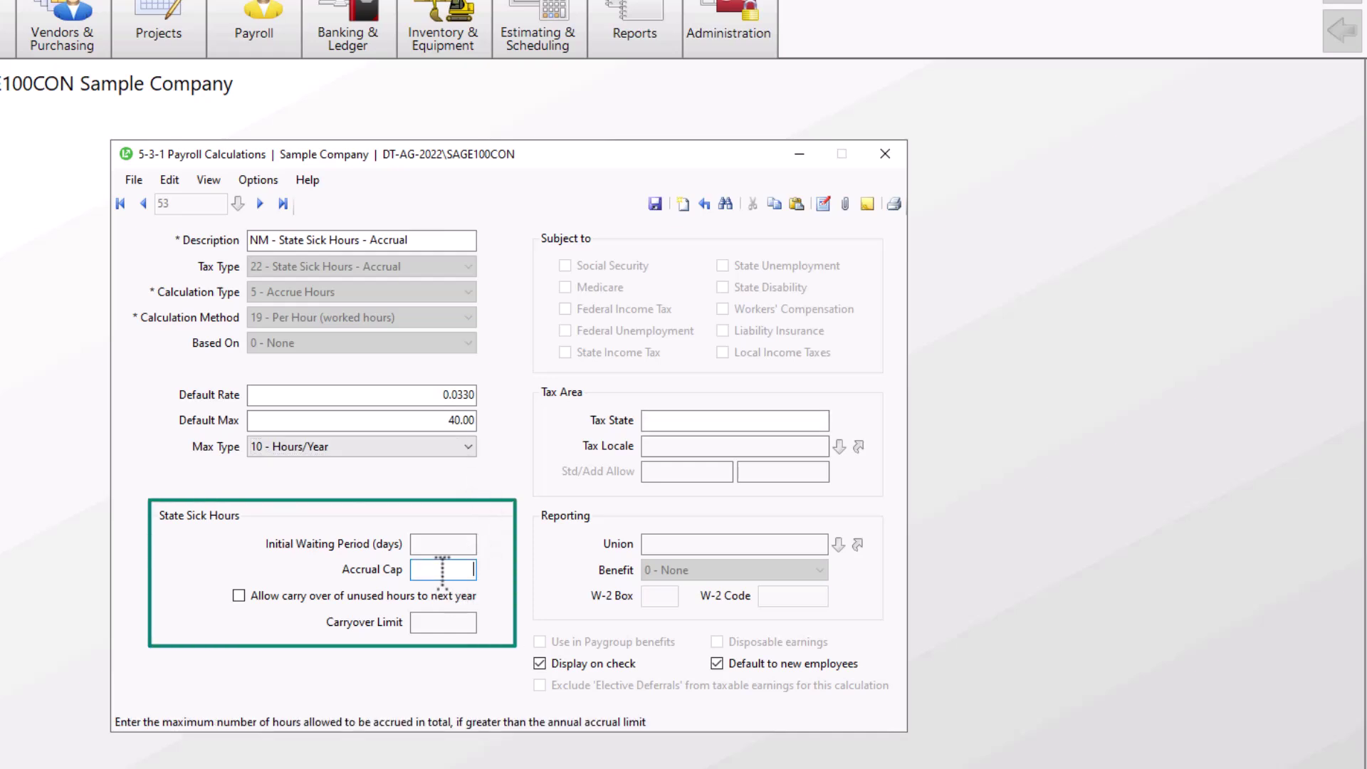
{"action": "type", "text": "80"}
{"action": "key", "text": "Tab"}
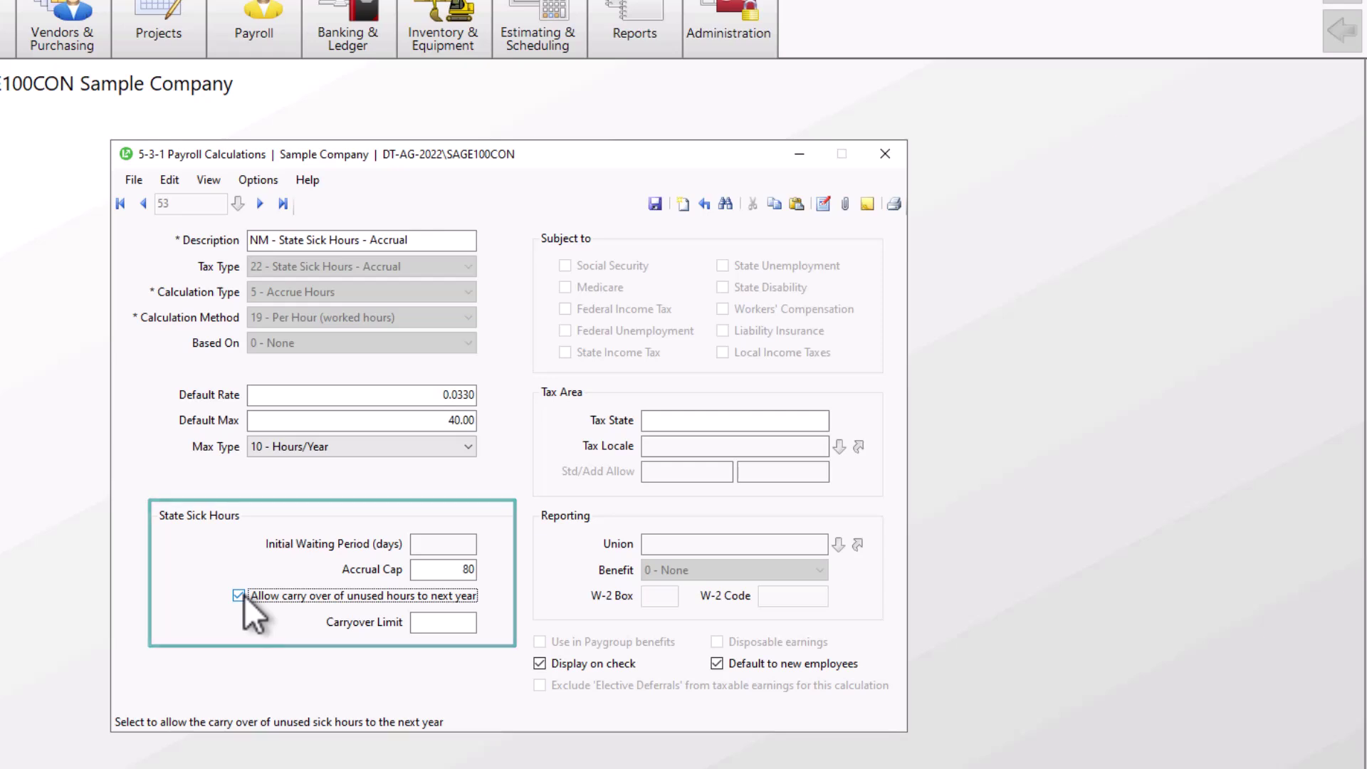
Enter NM as the tax state and save the accrual calculation, acknowledging the reminder.
{"action": "left_click", "coordinate": [679, 419]}
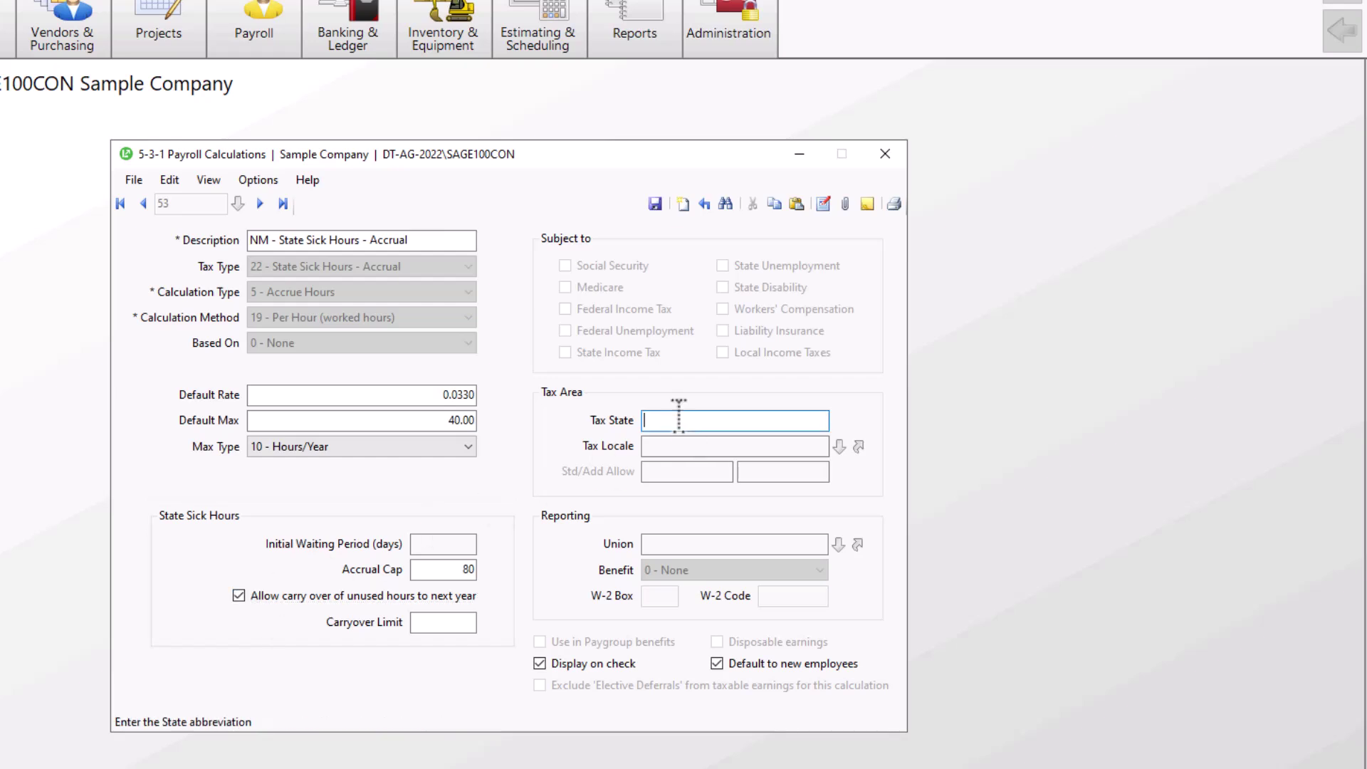
{"action": "type", "text": "NM"}
{"action": "left_click", "coordinate": [661, 206]}
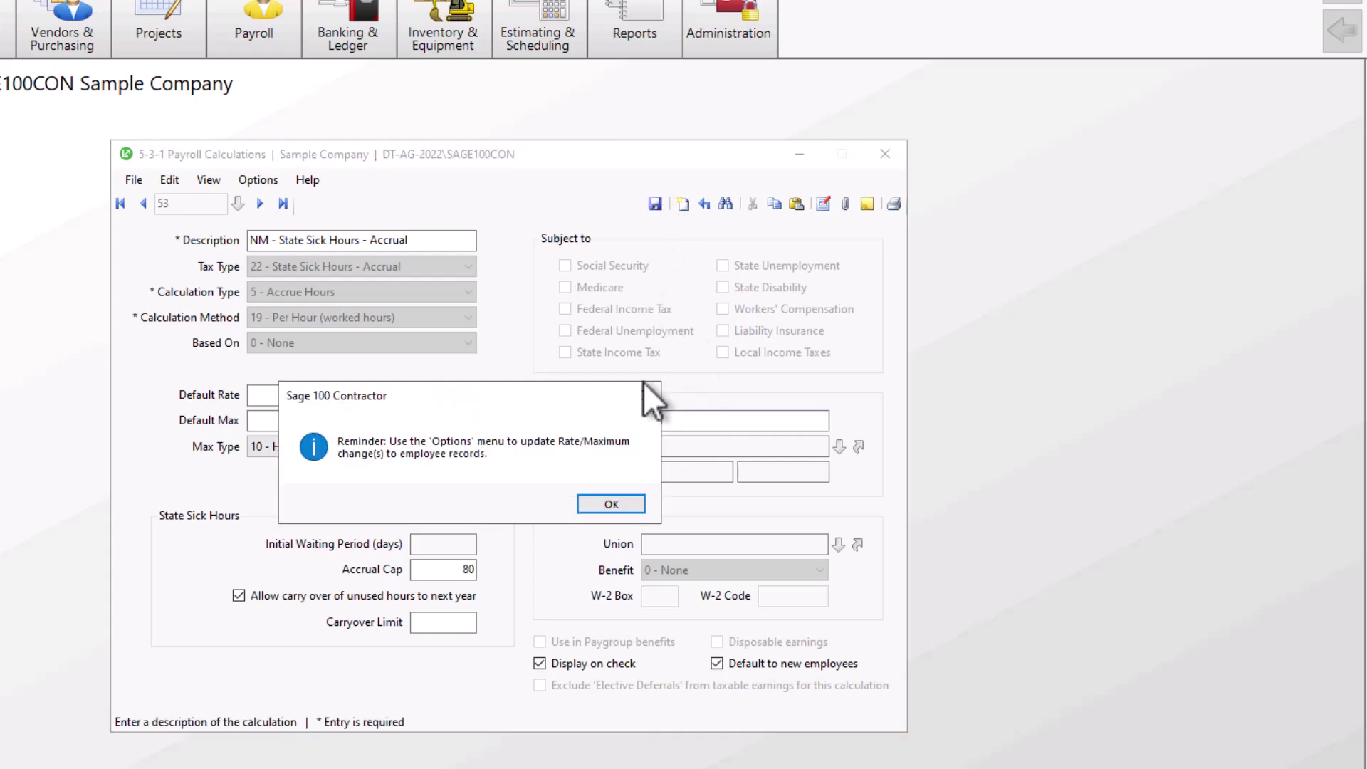
{"action": "left_click", "coordinate": [639, 502]}
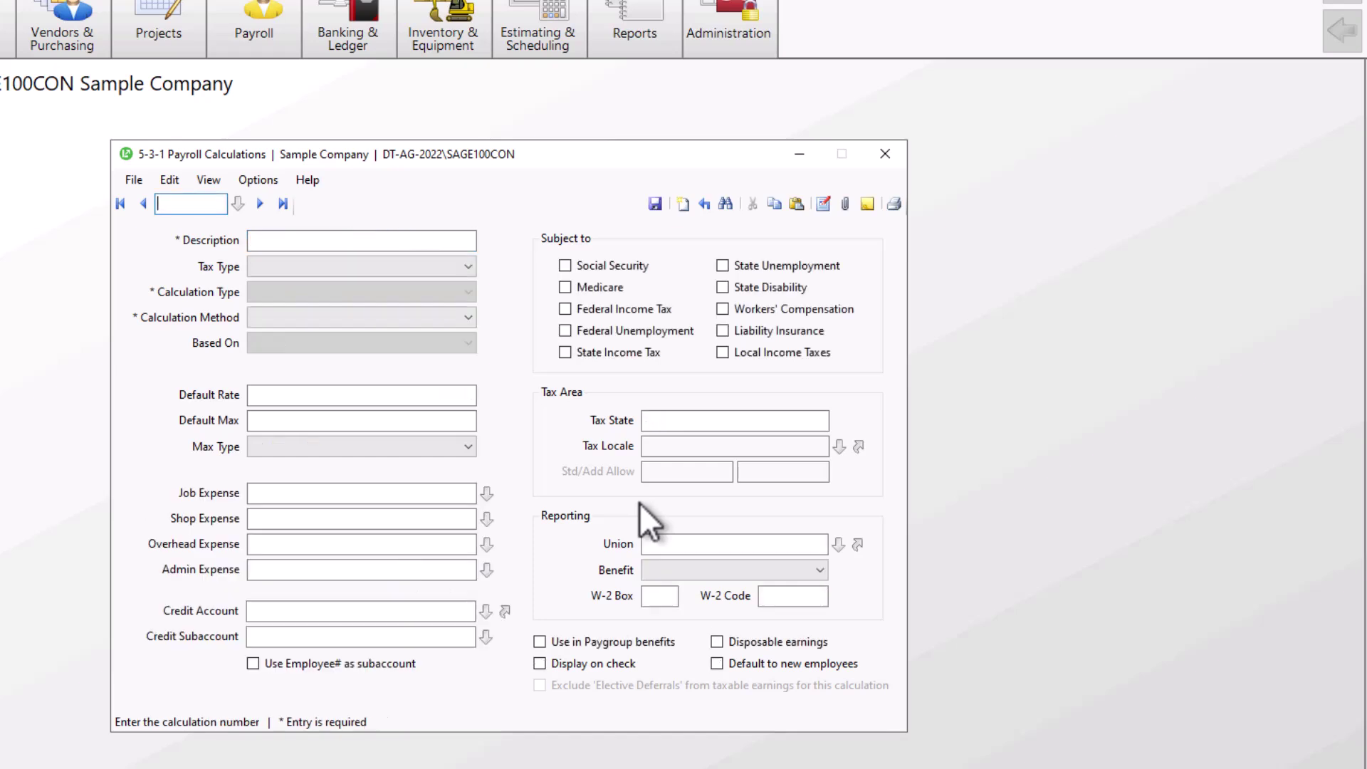
Start calculation 54 with description "NM - State Sick Hours - Taken" and tax type 23 - State Sick Hours - Taken.
{"action": "key", "text": "Tab"}
{"action": "type", "text": "NM -"}
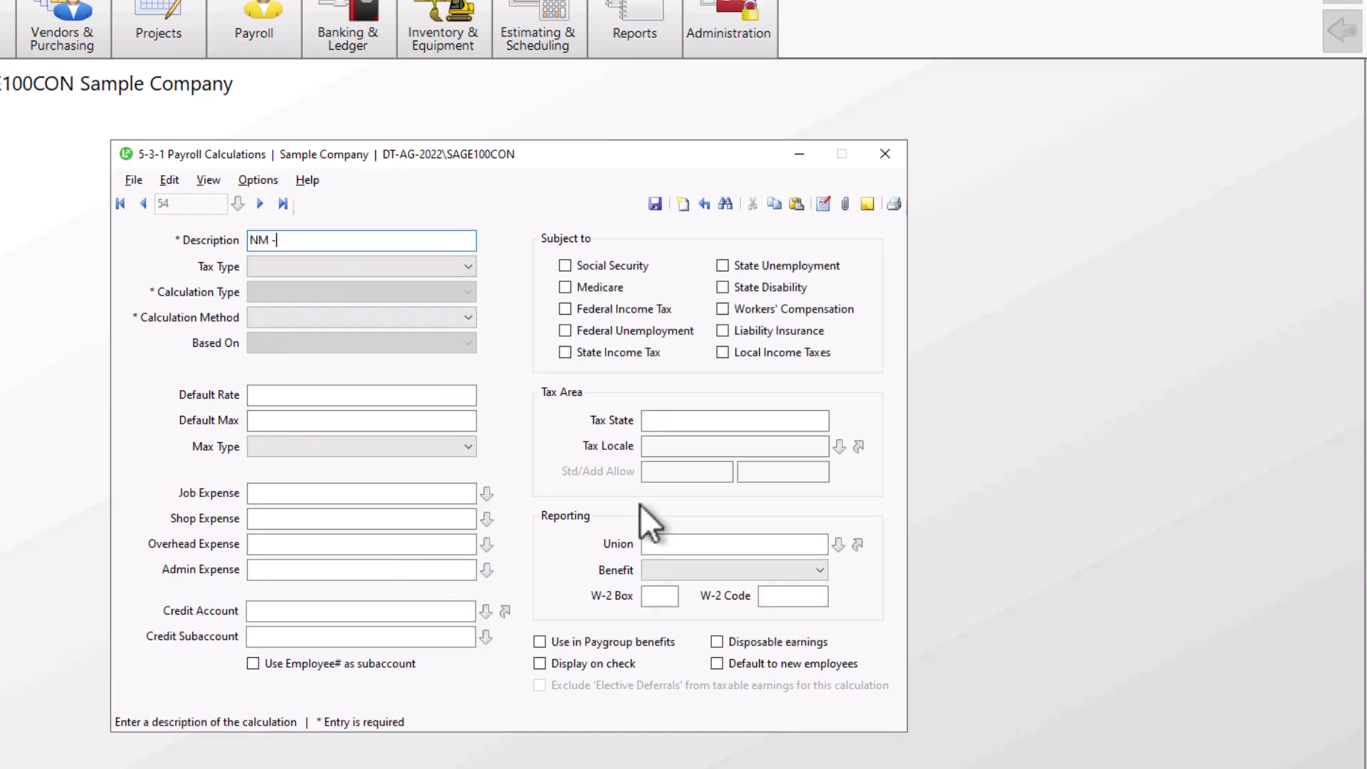
{"action": "type", "text": " State Sick Hours - Taken"}
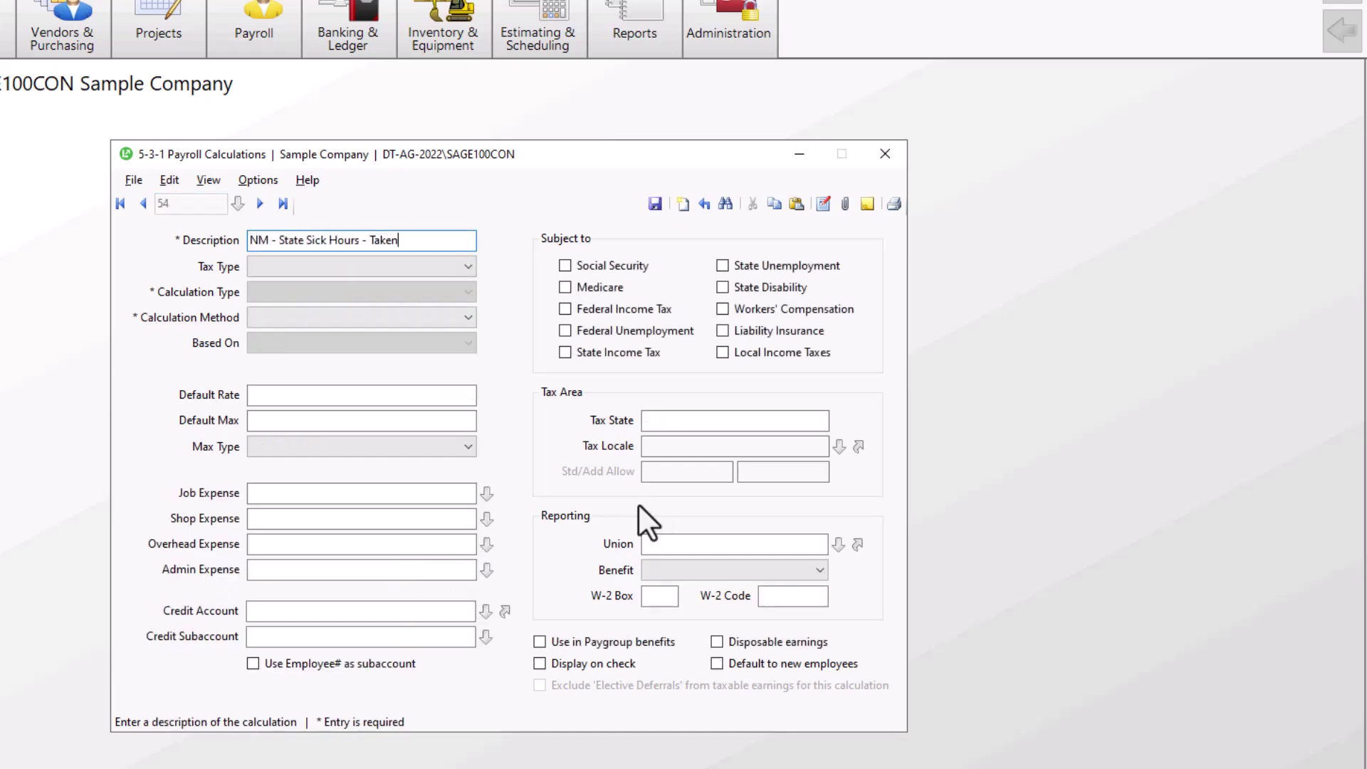
{"action": "left_click", "coordinate": [469, 268]}
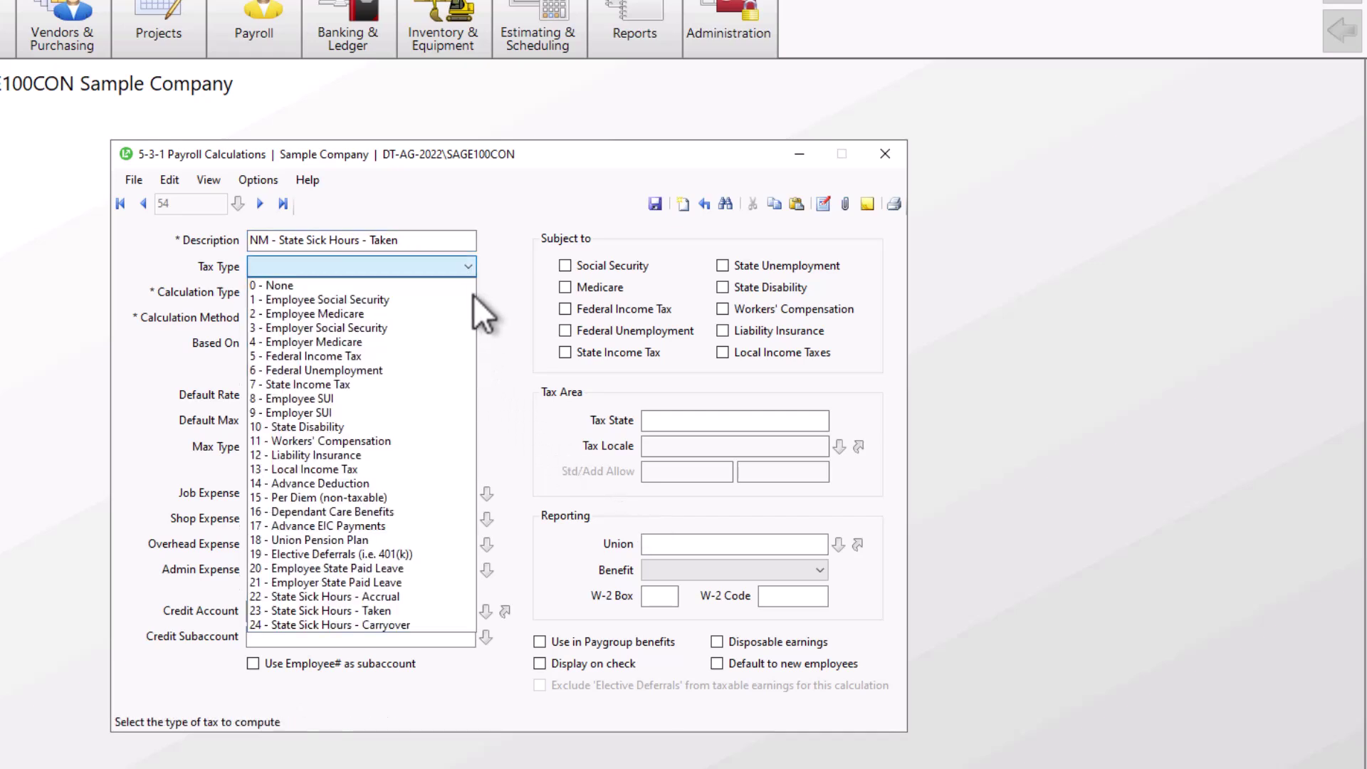
{"action": "left_click", "coordinate": [368, 612]}
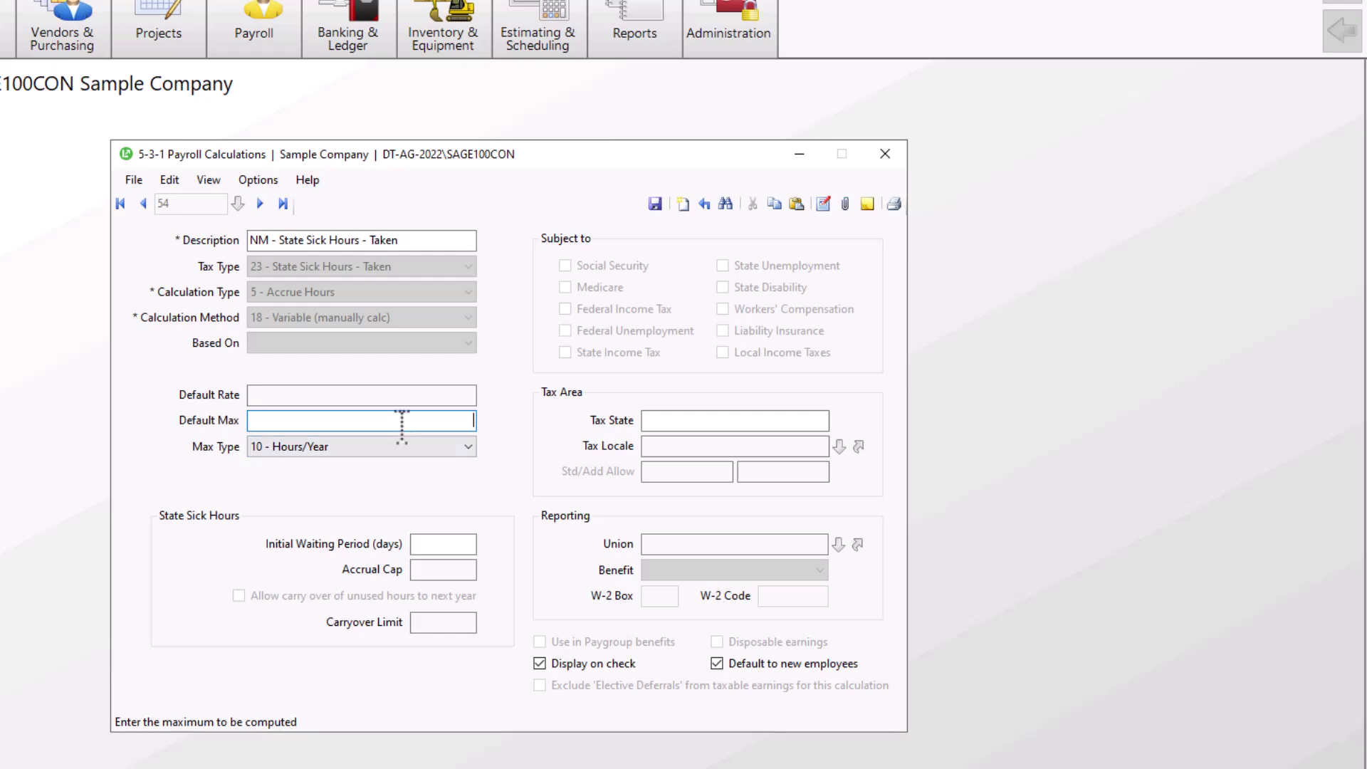
Set the taken calculation's default maximum to 40 and its initial waiting period to 90 days.
{"action": "type", "text": "0"}
{"action": "key", "text": "Tab"}
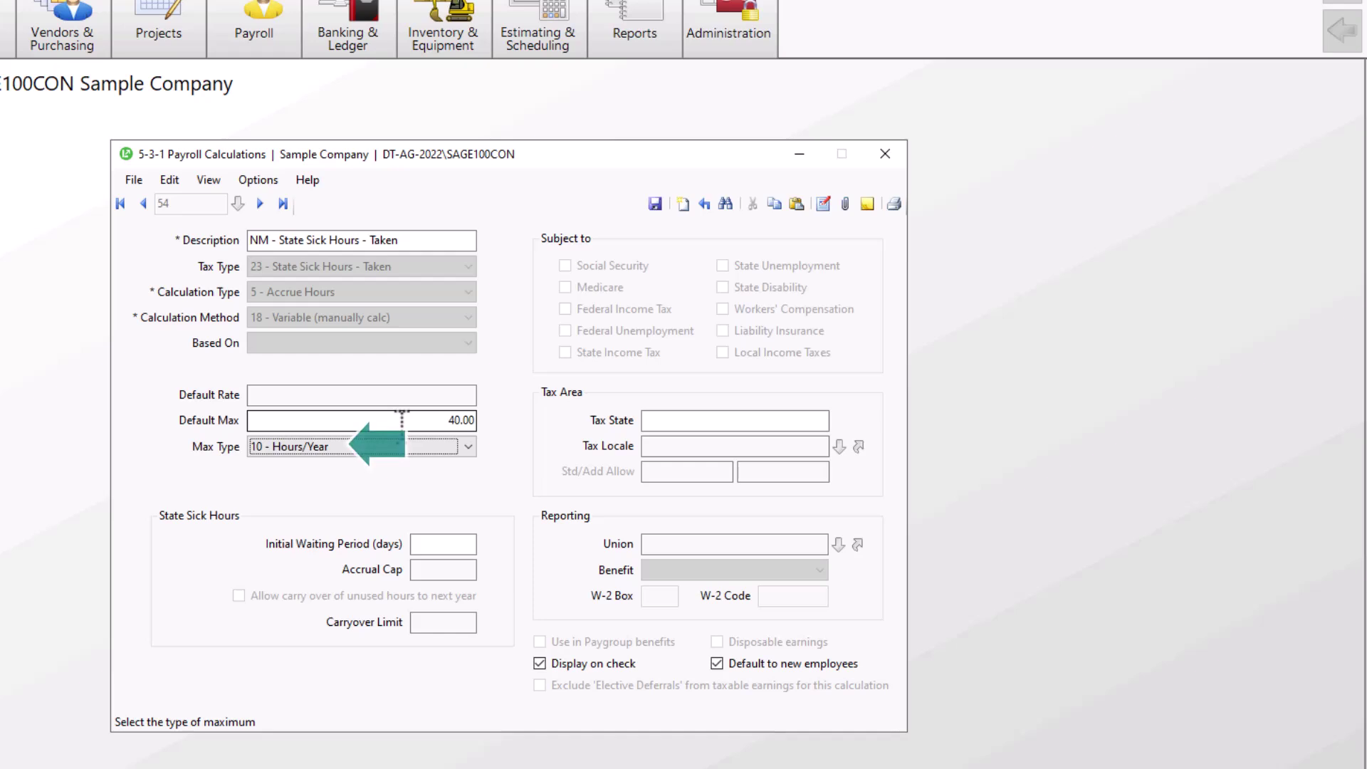
{"action": "left_click", "coordinate": [432, 539]}
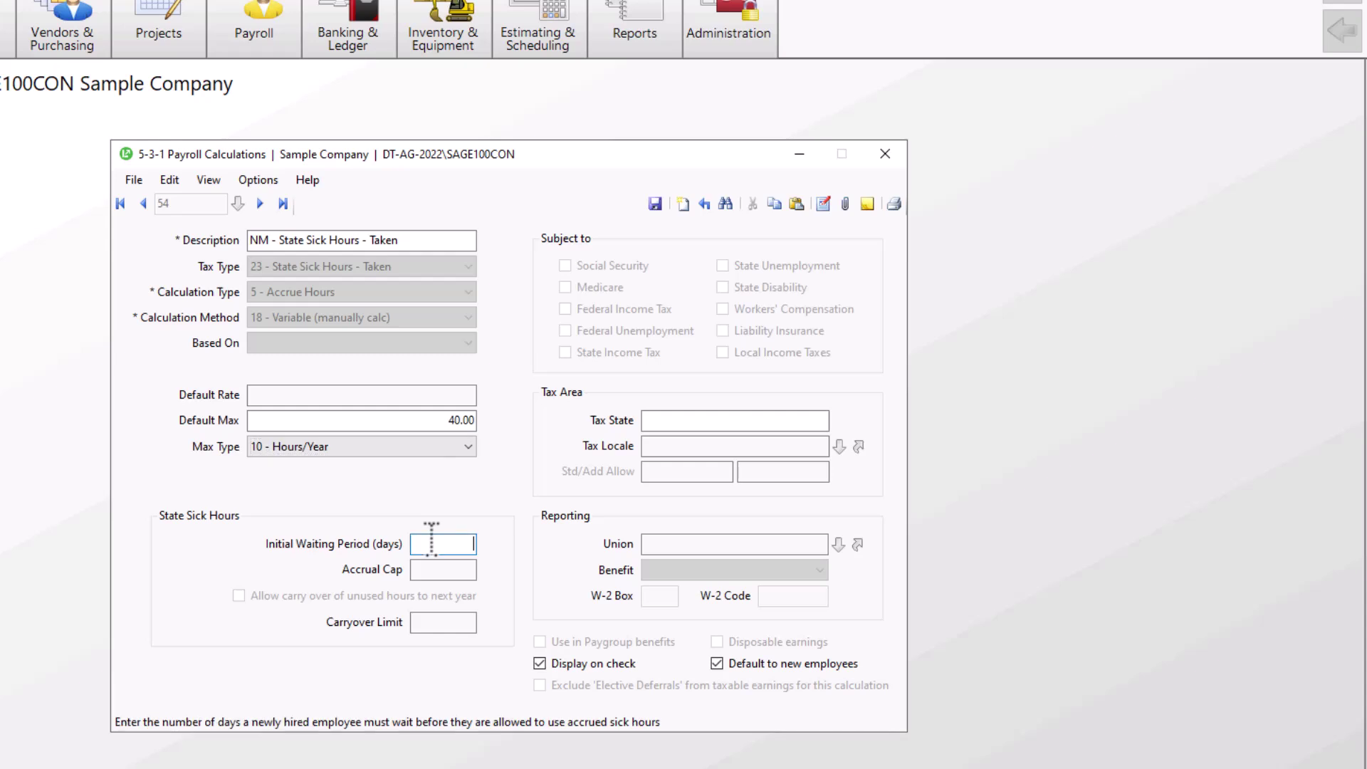
{"action": "type", "text": "90"}
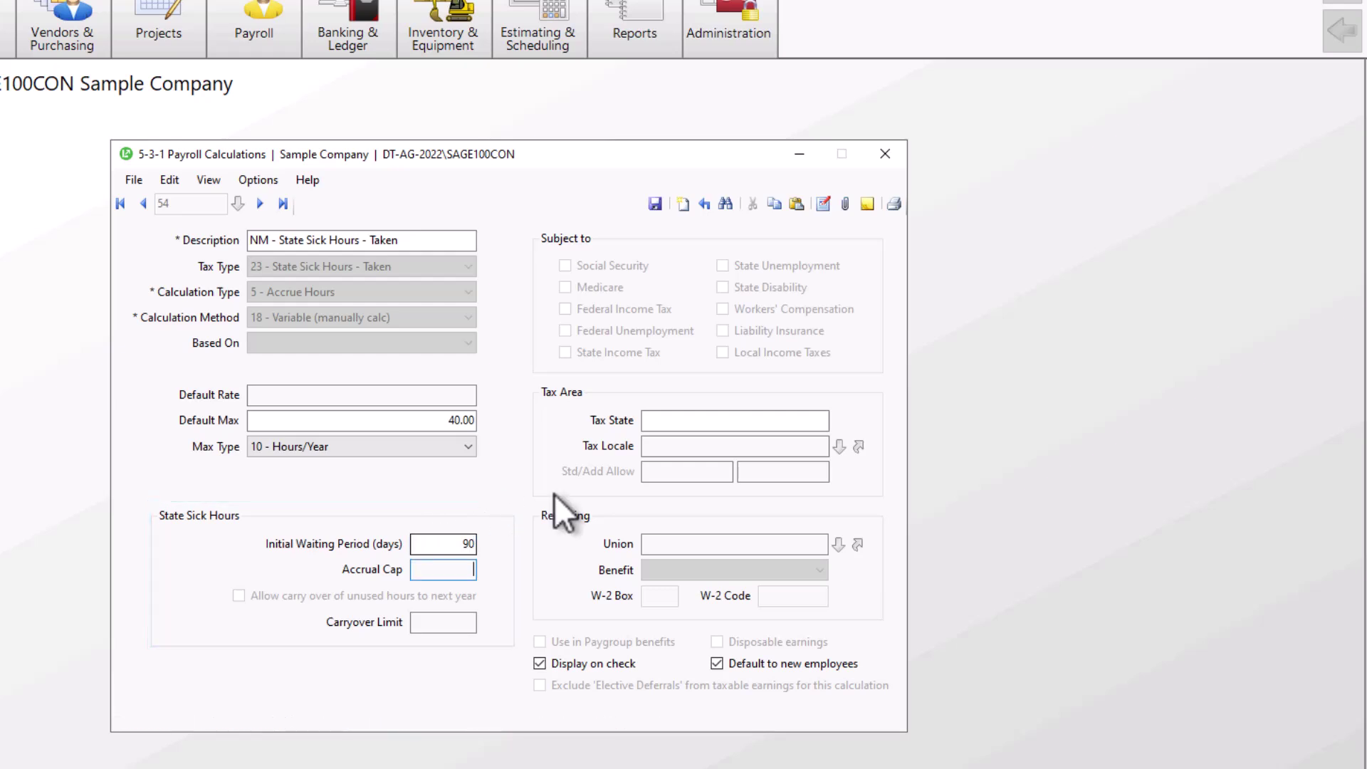
Enter NM as the tax state and save the sick hours taken calculation, acknowledging the reminder.
{"action": "left_click", "coordinate": [696, 422]}
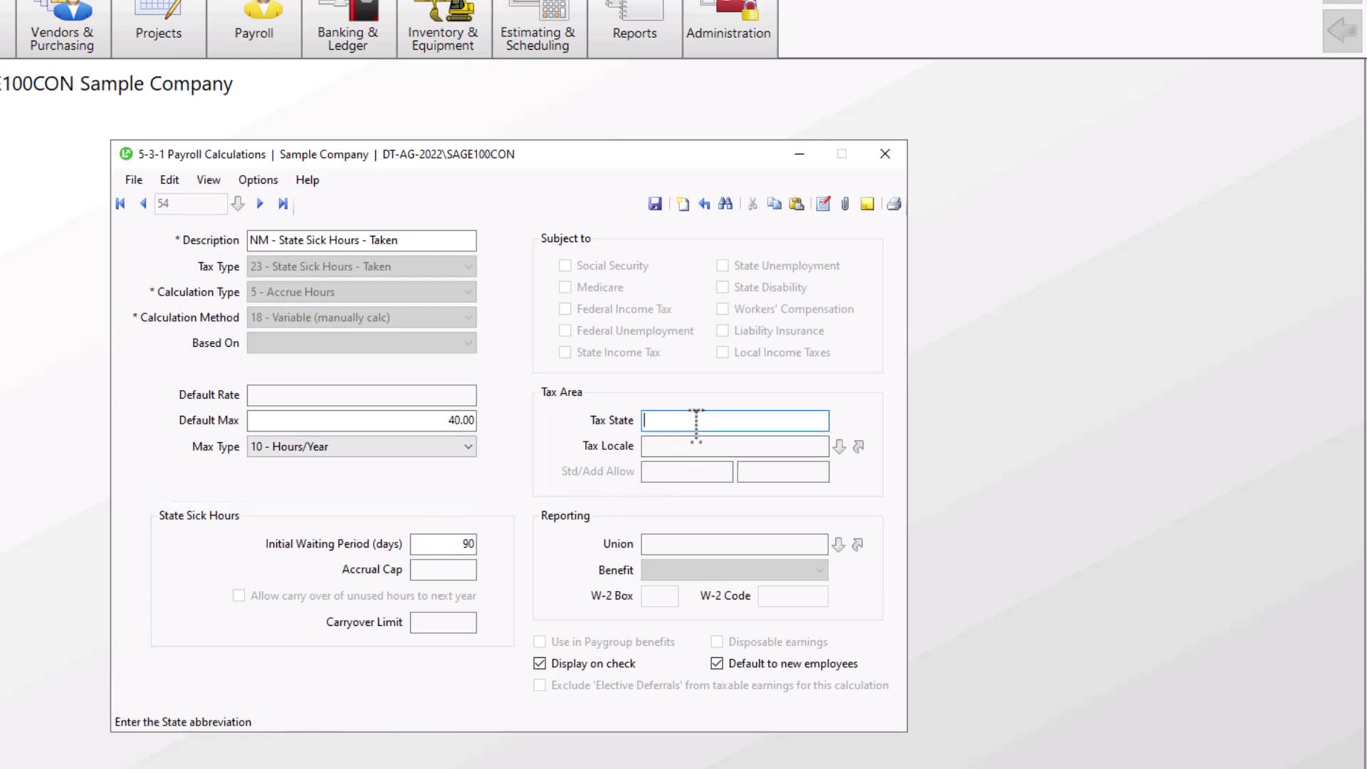
{"action": "type", "text": "NM"}
{"action": "left_click", "coordinate": [656, 206]}
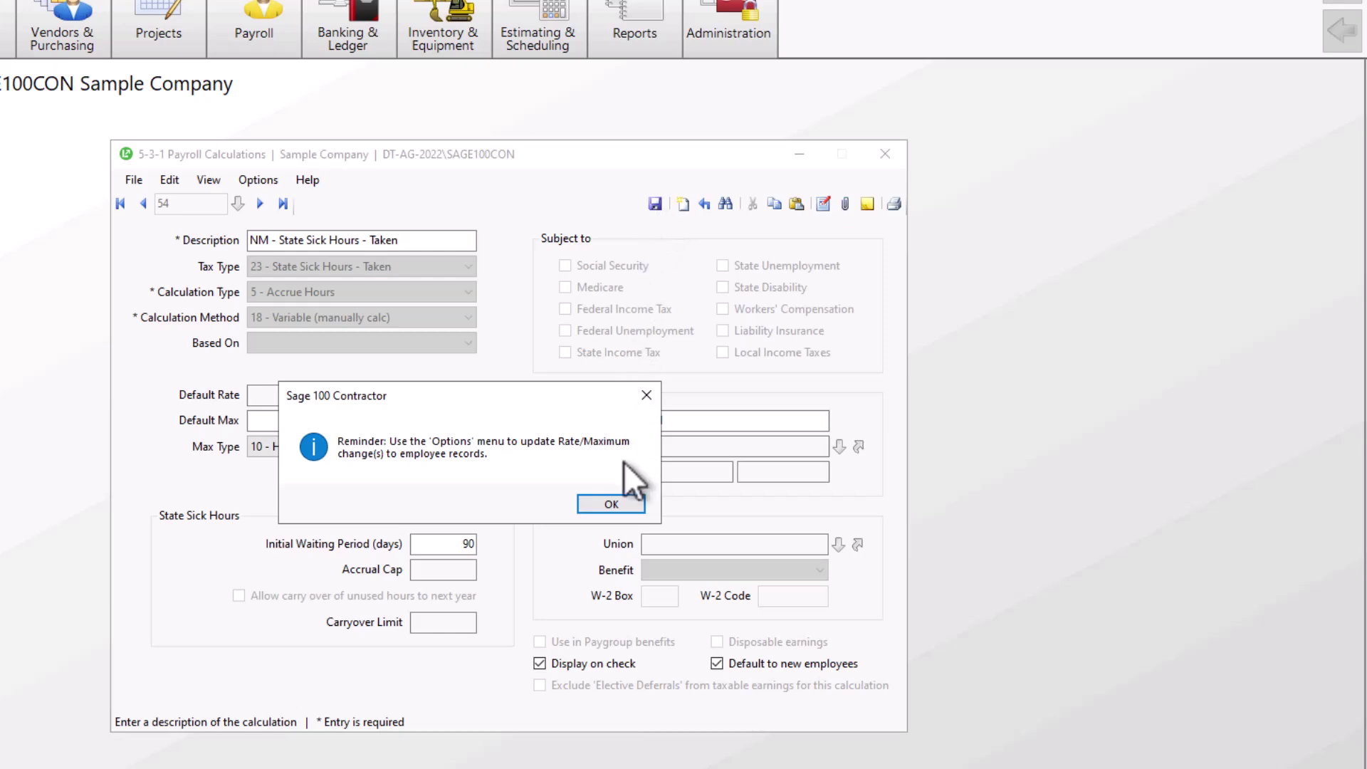
{"action": "left_click", "coordinate": [612, 504]}
Create and save calculation 55, "NM - State Sick Hours - Carryover", with tax type 24 - State Sick Hours - Carryover and tax state NM.
{"action": "type", "text": "NM"}
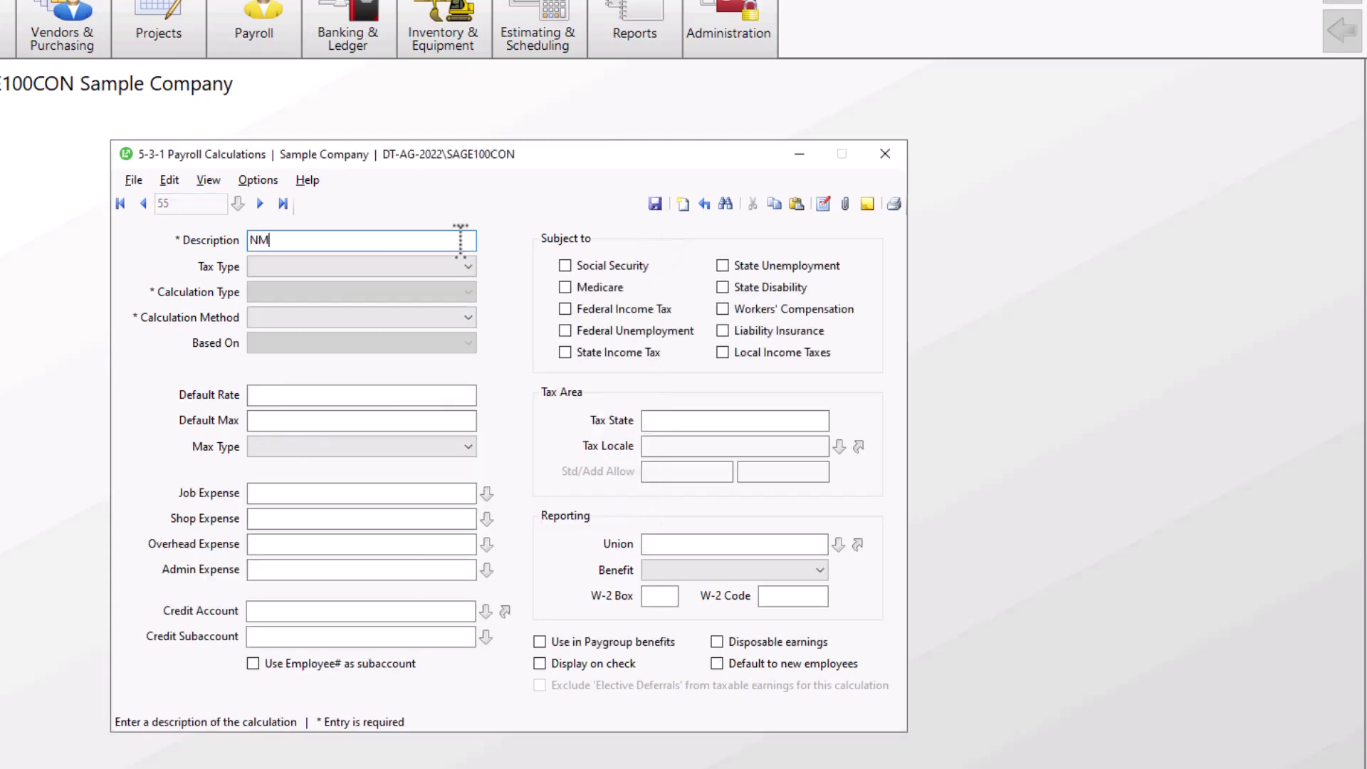
{"action": "type", "text": " - State Sick Hours - Carryover"}
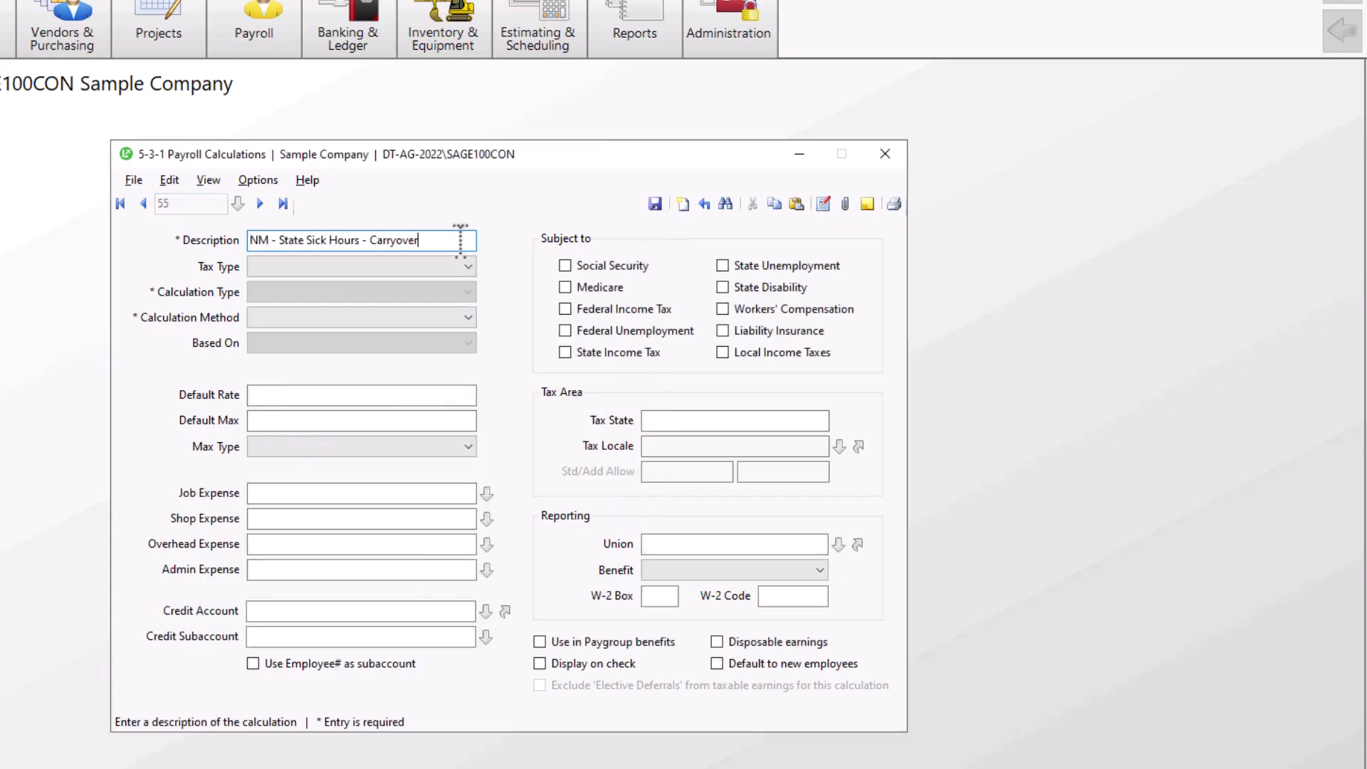
{"action": "left_click", "coordinate": [469, 262]}
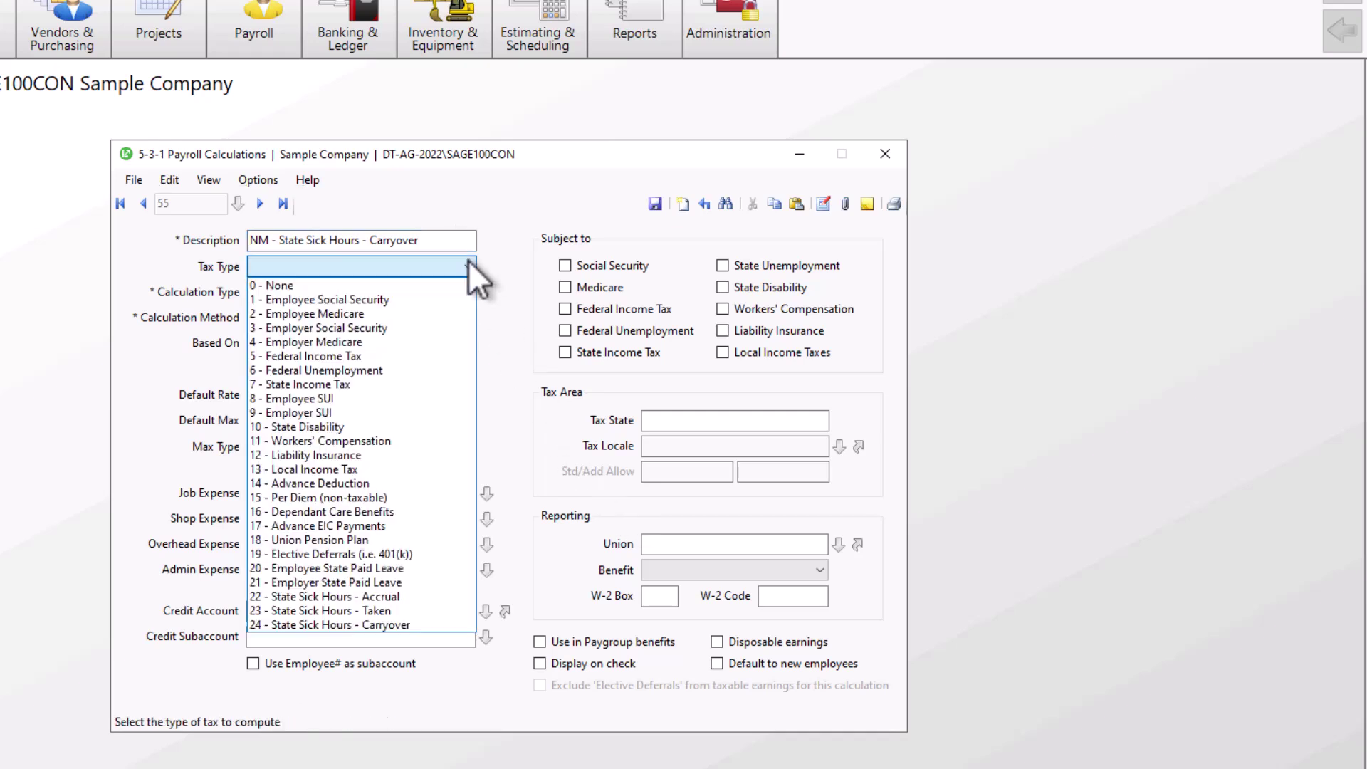
{"action": "left_click", "coordinate": [369, 627]}
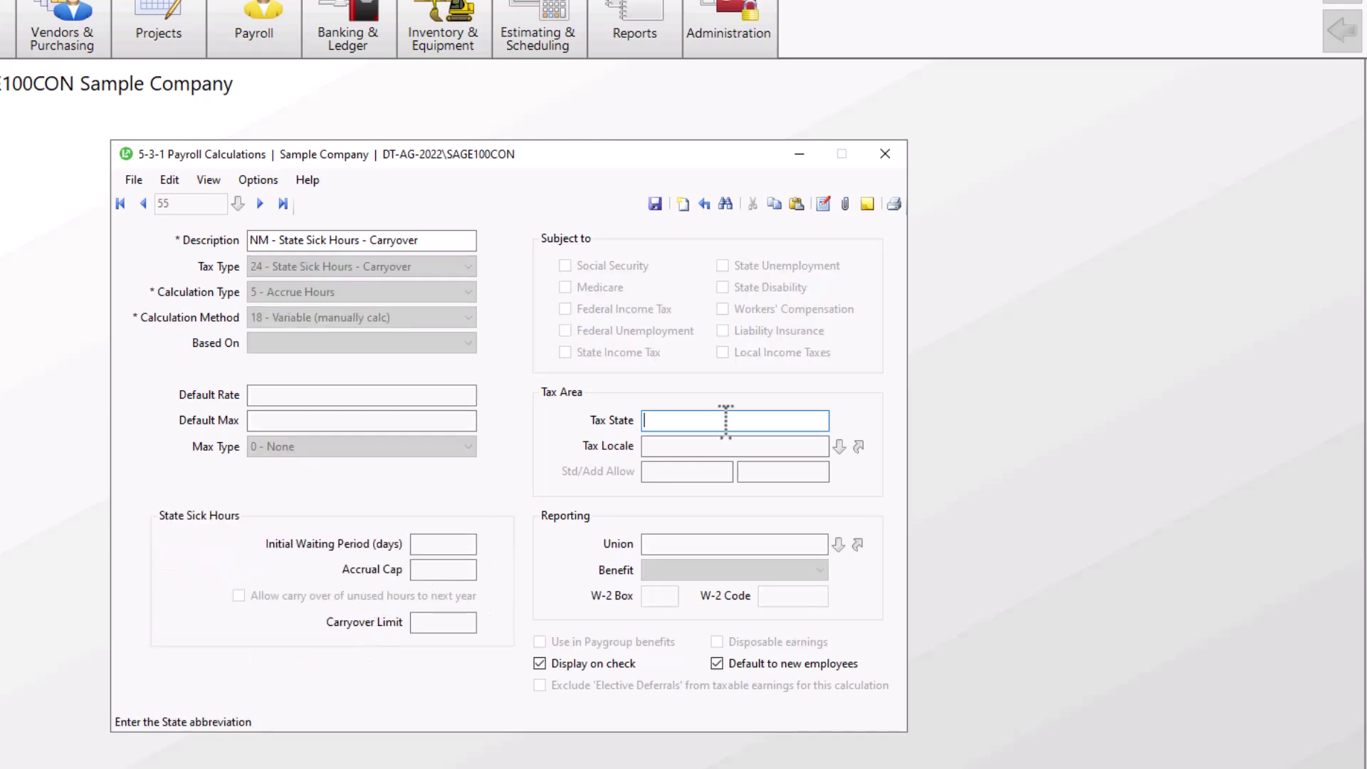
{"action": "type", "text": "NM"}
{"action": "left_click", "coordinate": [655, 204]}
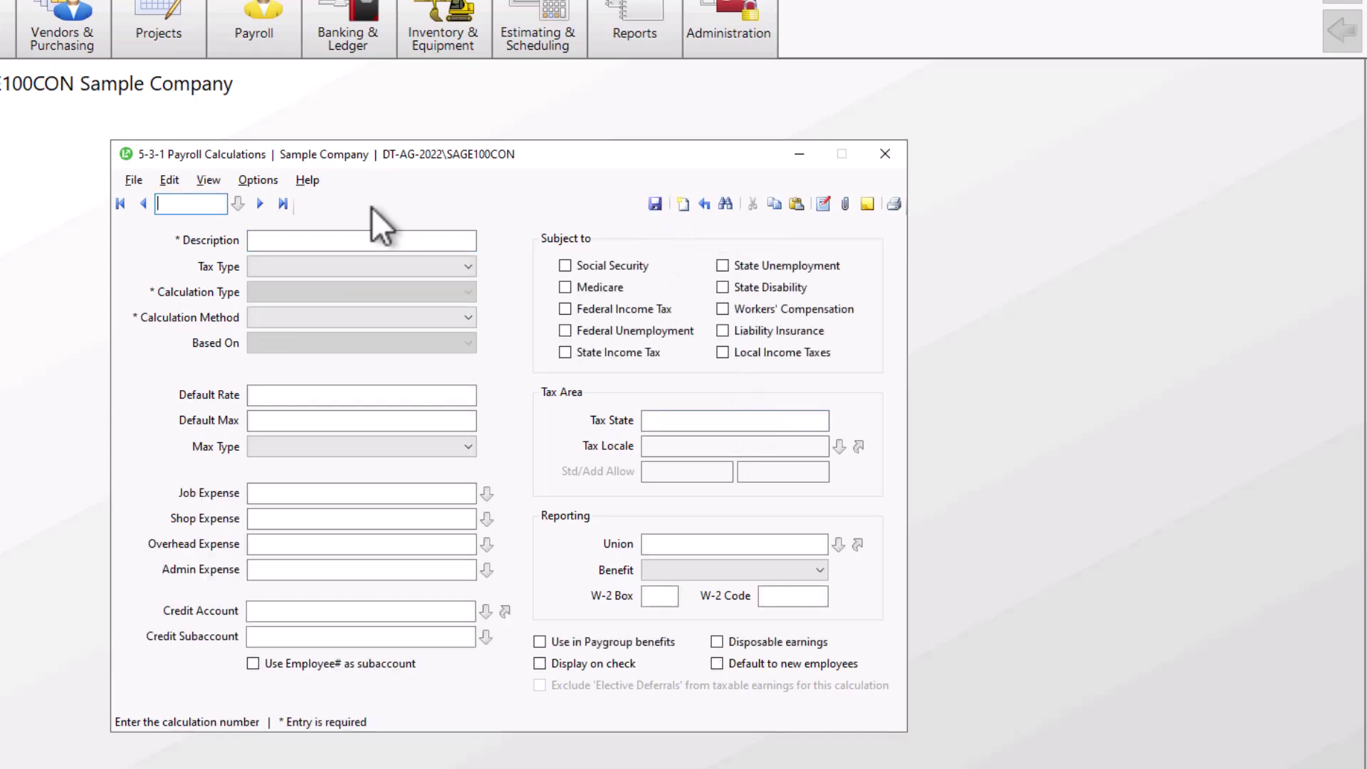
Look through the list of payroll calculations for the state sick hours entries.
{"action": "left_click", "coordinate": [237, 204]}
{"action": "left_click", "coordinate": [885, 592]}
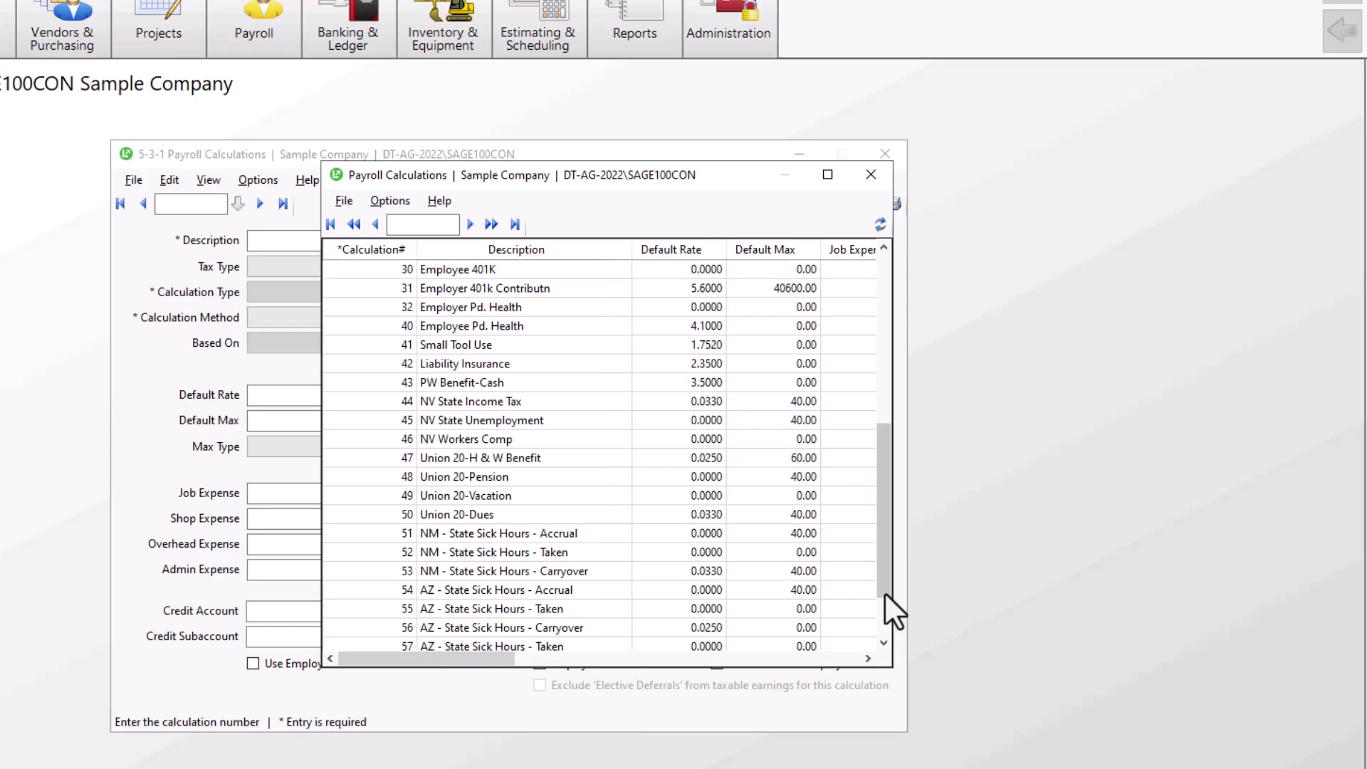
{"action": "left_click", "coordinate": [886, 592]}
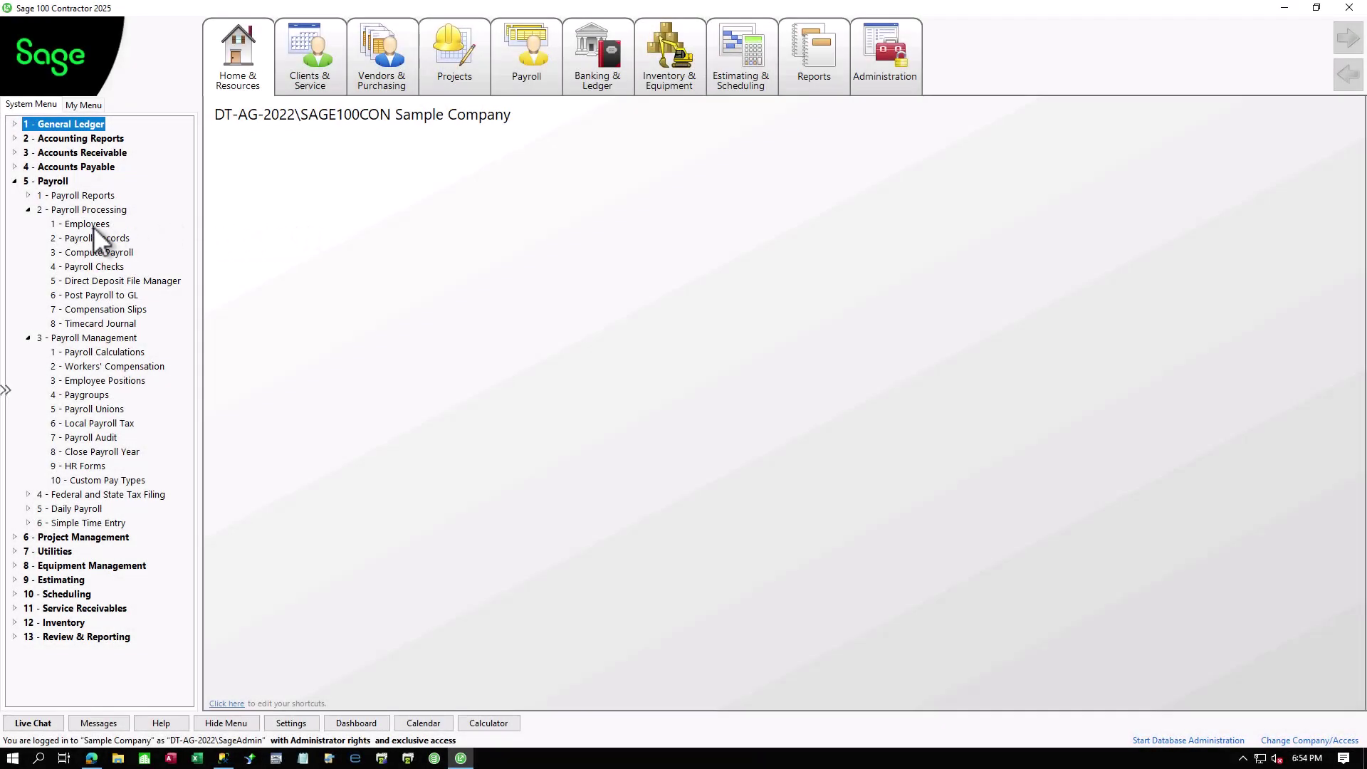
Open the first employee's record and review its compensation details and payroll calculations.
{"action": "double_click", "coordinate": [87, 225]}
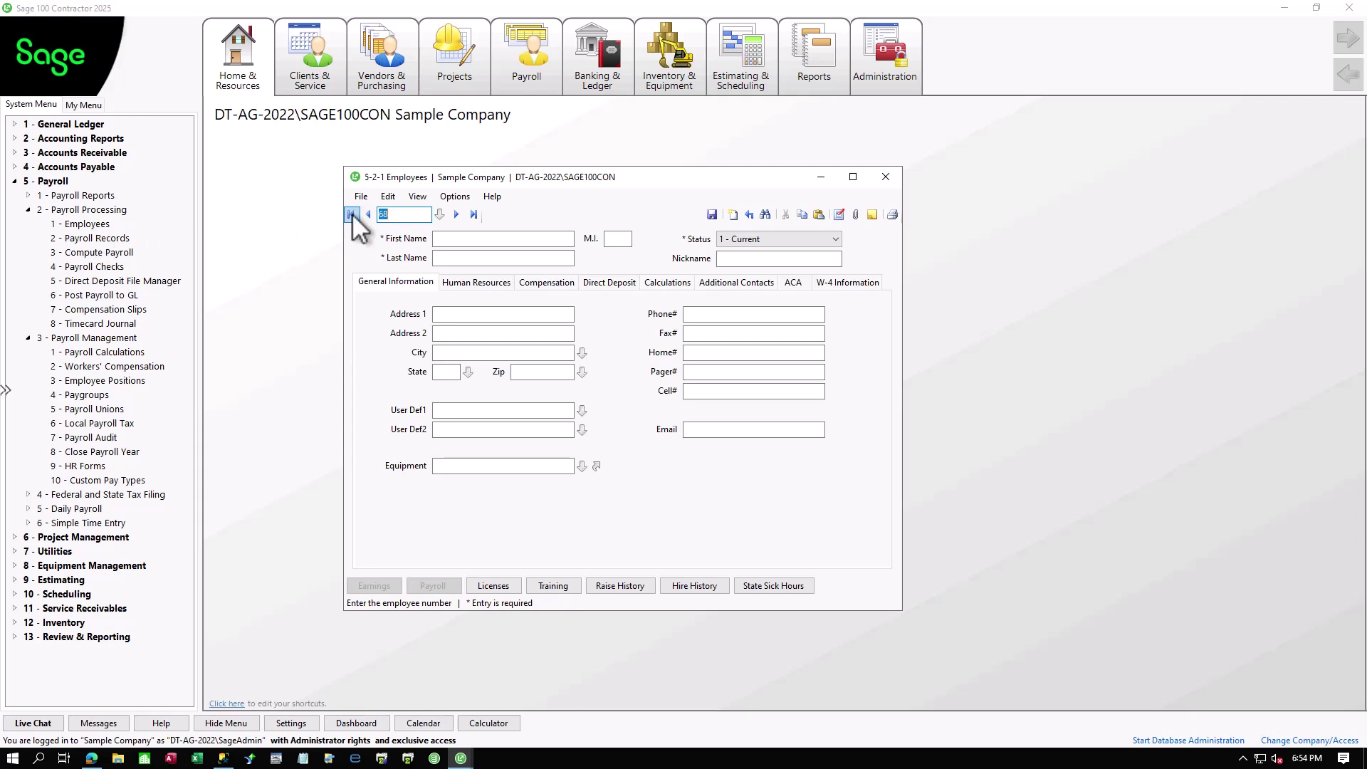
{"action": "left_click", "coordinate": [351, 215]}
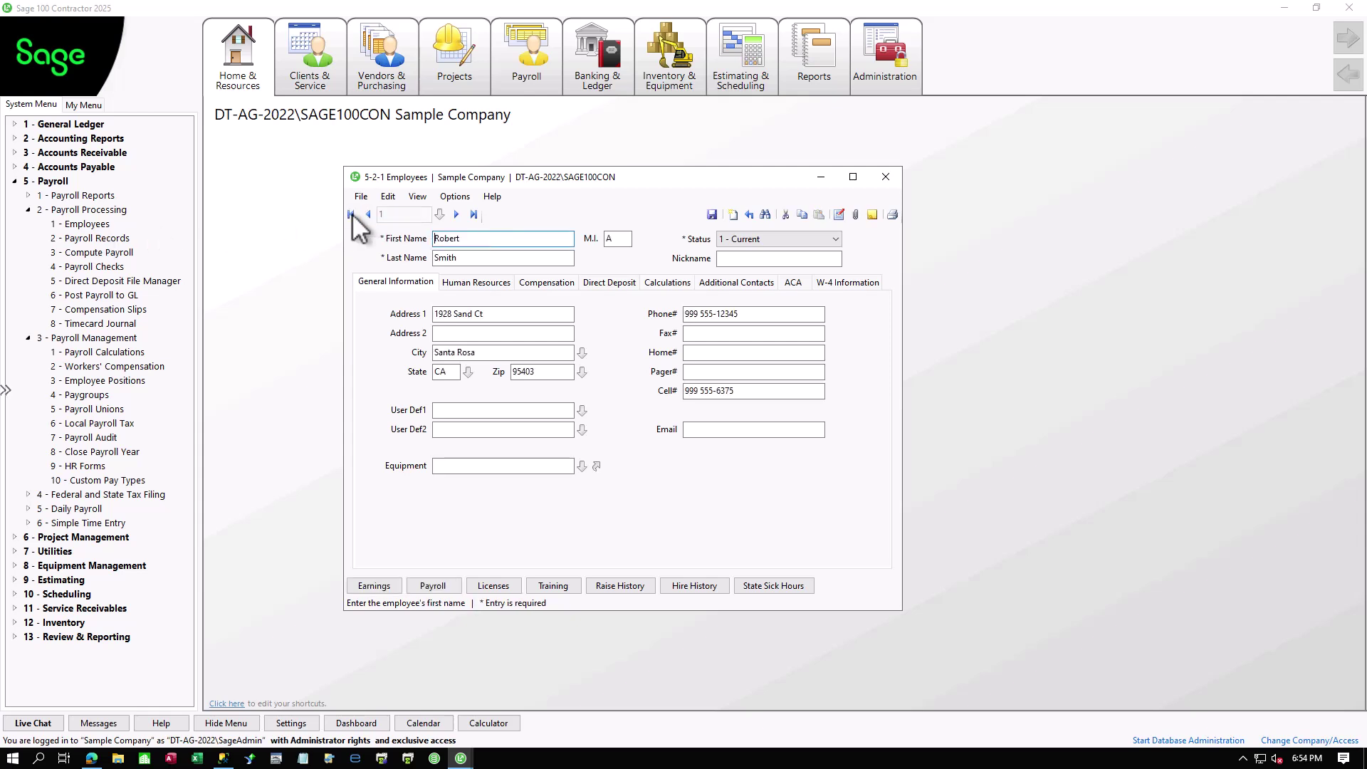
{"action": "left_click", "coordinate": [545, 283]}
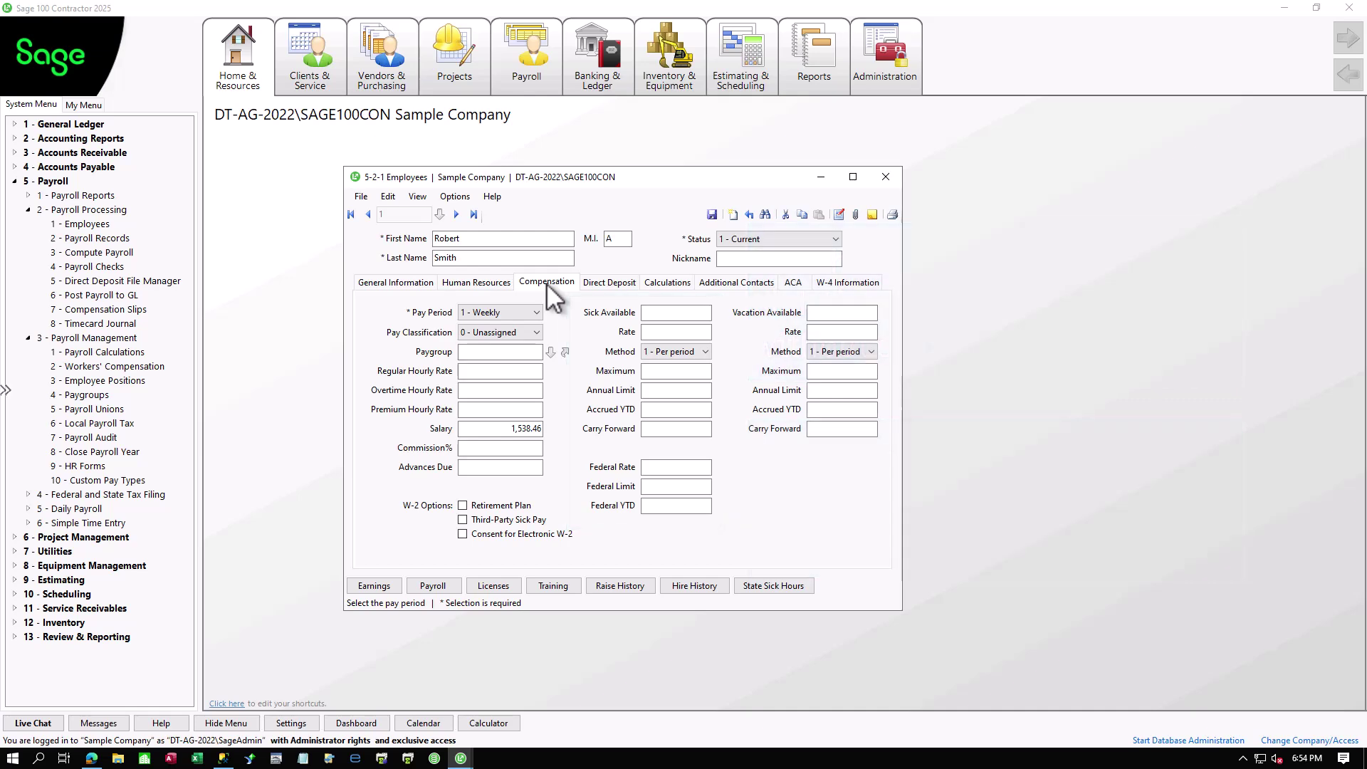
{"action": "left_click", "coordinate": [662, 281]}
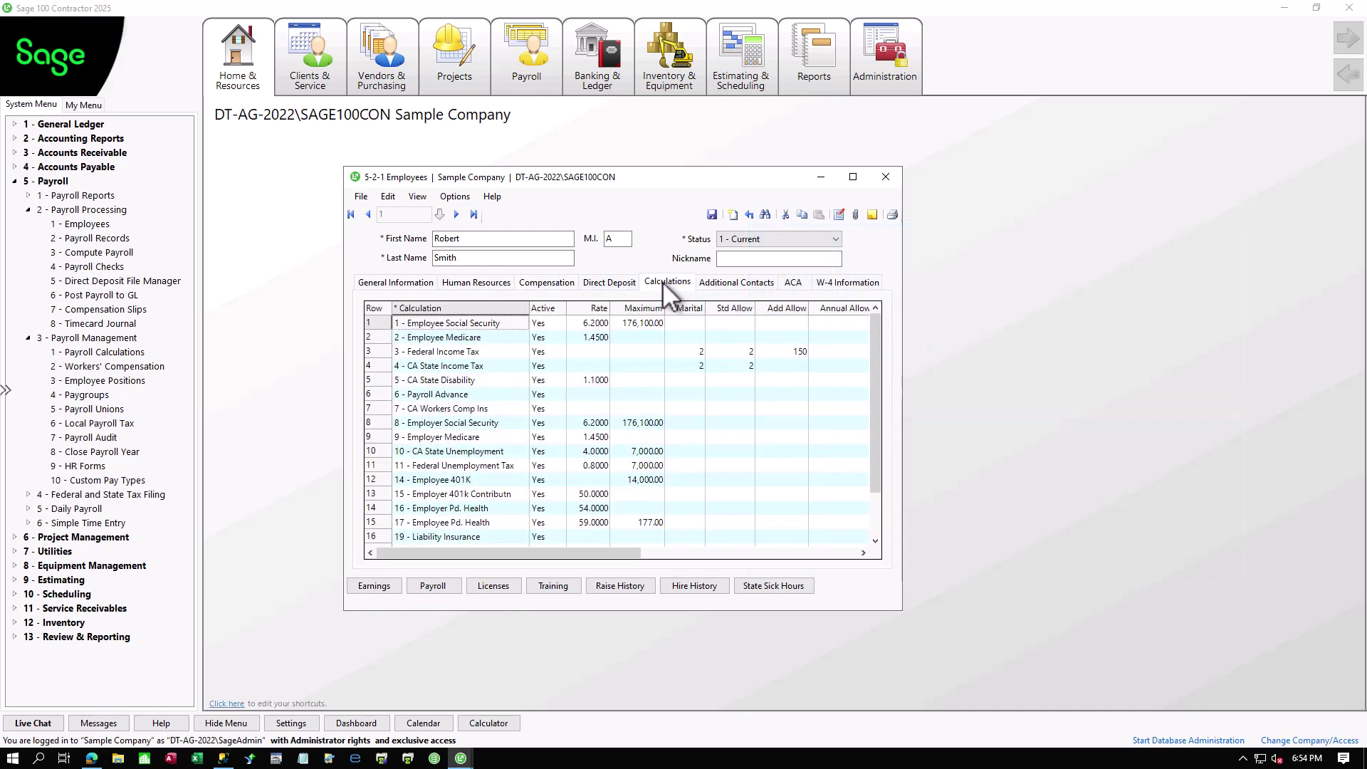
Add calculation 44, "NM - State Sick Hours - Accrual", to the first empty row of the employee's payroll calculations.
{"action": "scroll", "coordinate": [755, 403], "scroll_direction": "down", "scroll_amount": 2}
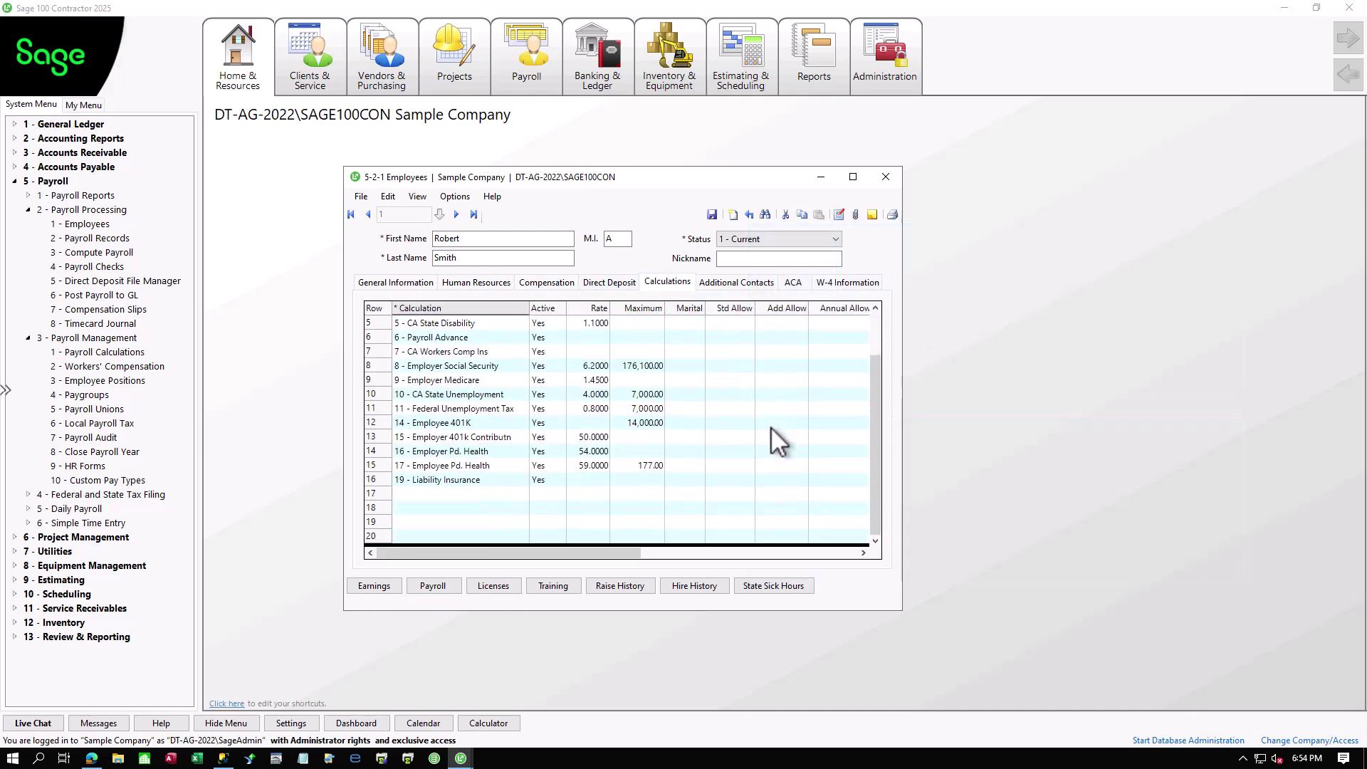
{"action": "left_click", "coordinate": [516, 491]}
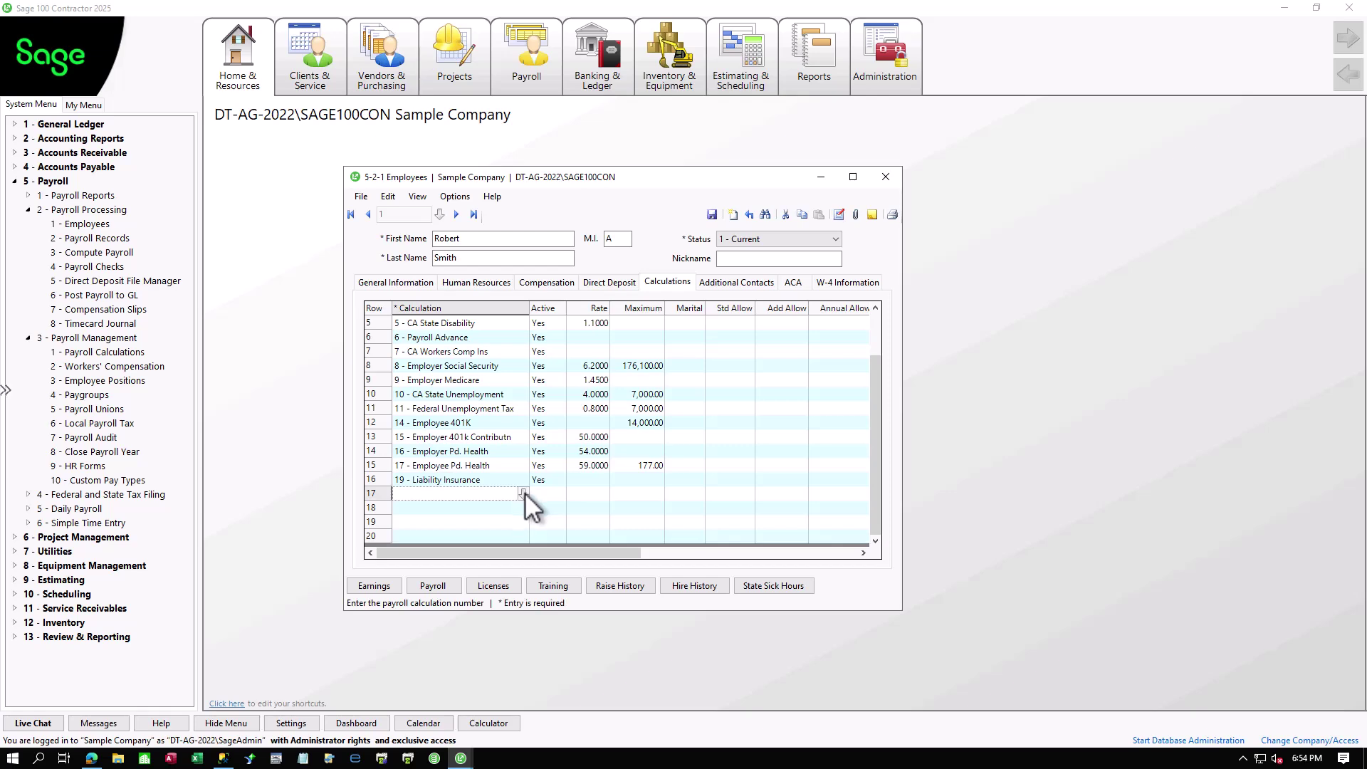
{"action": "double_click", "coordinate": [524, 493]}
{"action": "scroll", "coordinate": [612, 481], "scroll_direction": "down", "scroll_amount": 4}
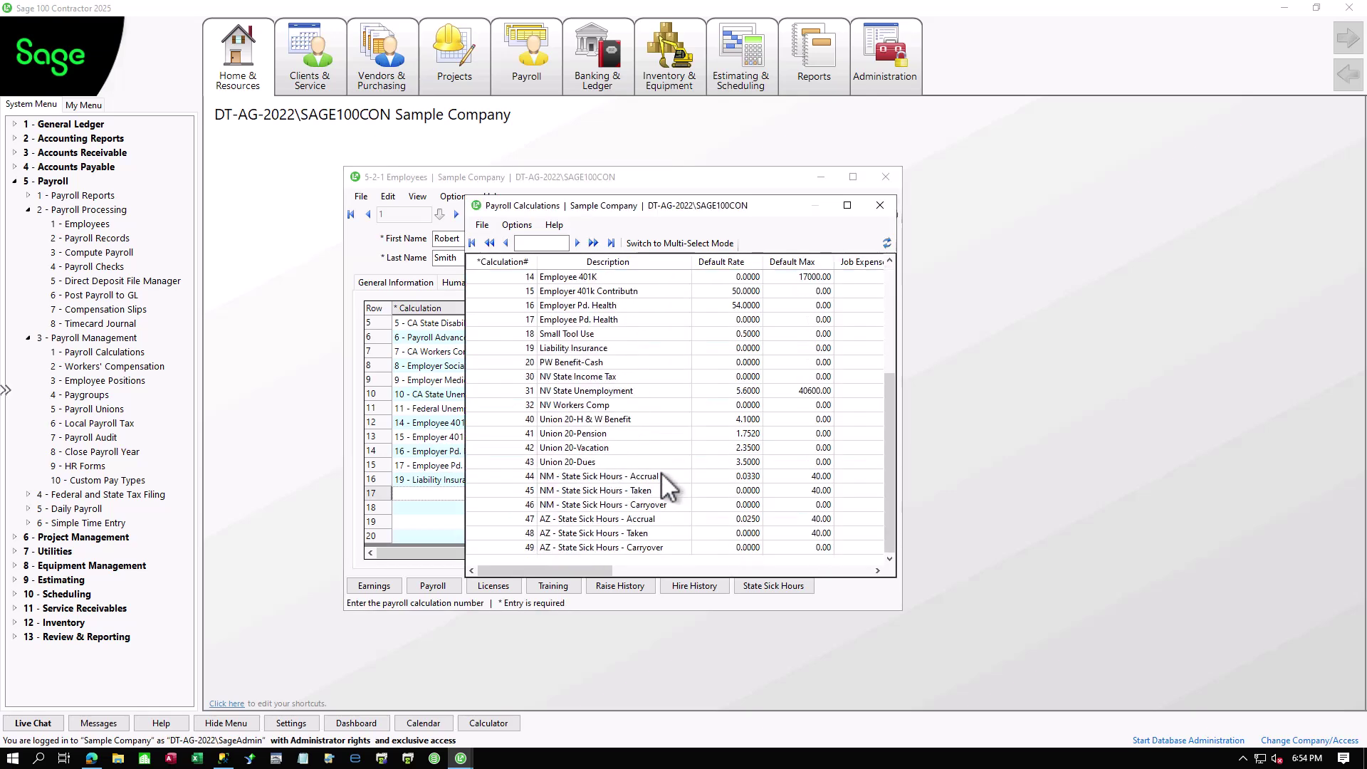
{"action": "double_click", "coordinate": [595, 476]}
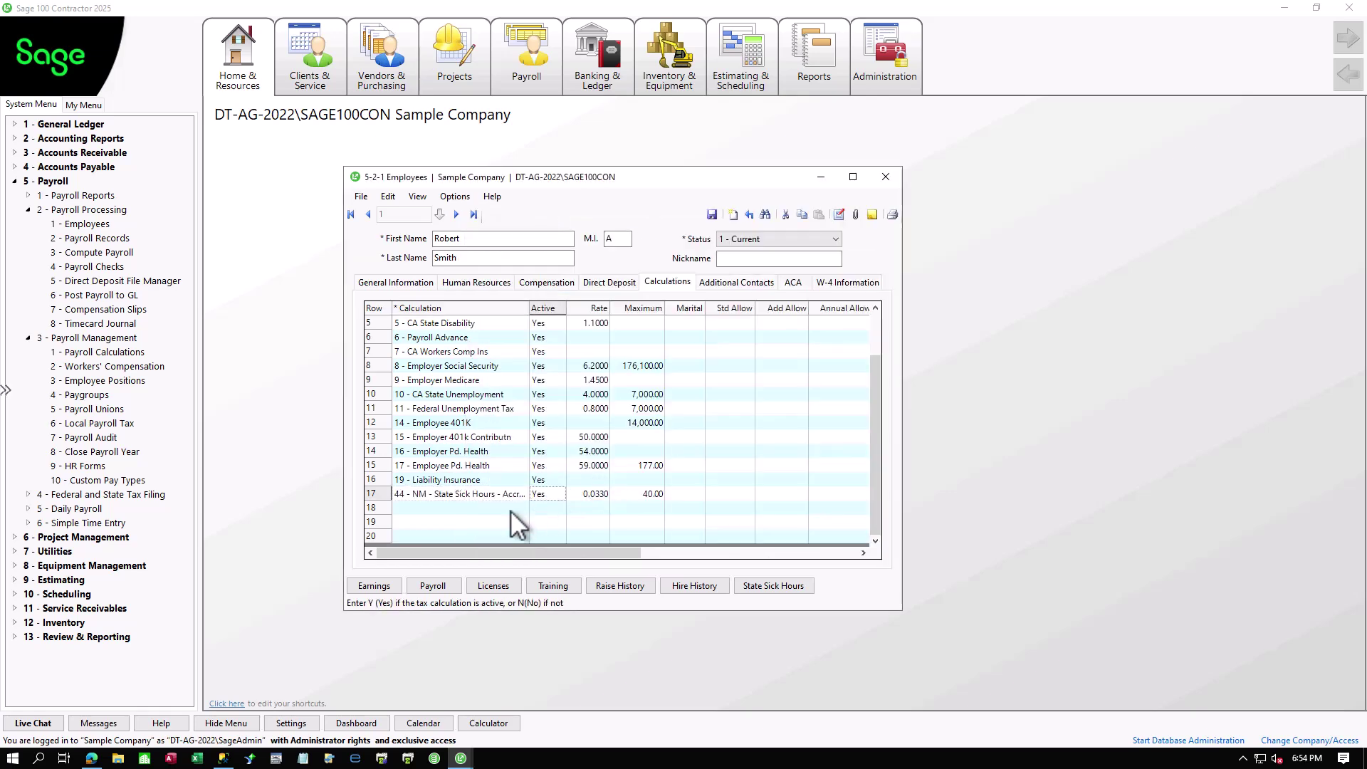
Add calculation 45, "NM - State Sick Hours - Taken", to row 18 of the employee's payroll calculations.
{"action": "left_click", "coordinate": [519, 506]}
{"action": "double_click", "coordinate": [519, 505]}
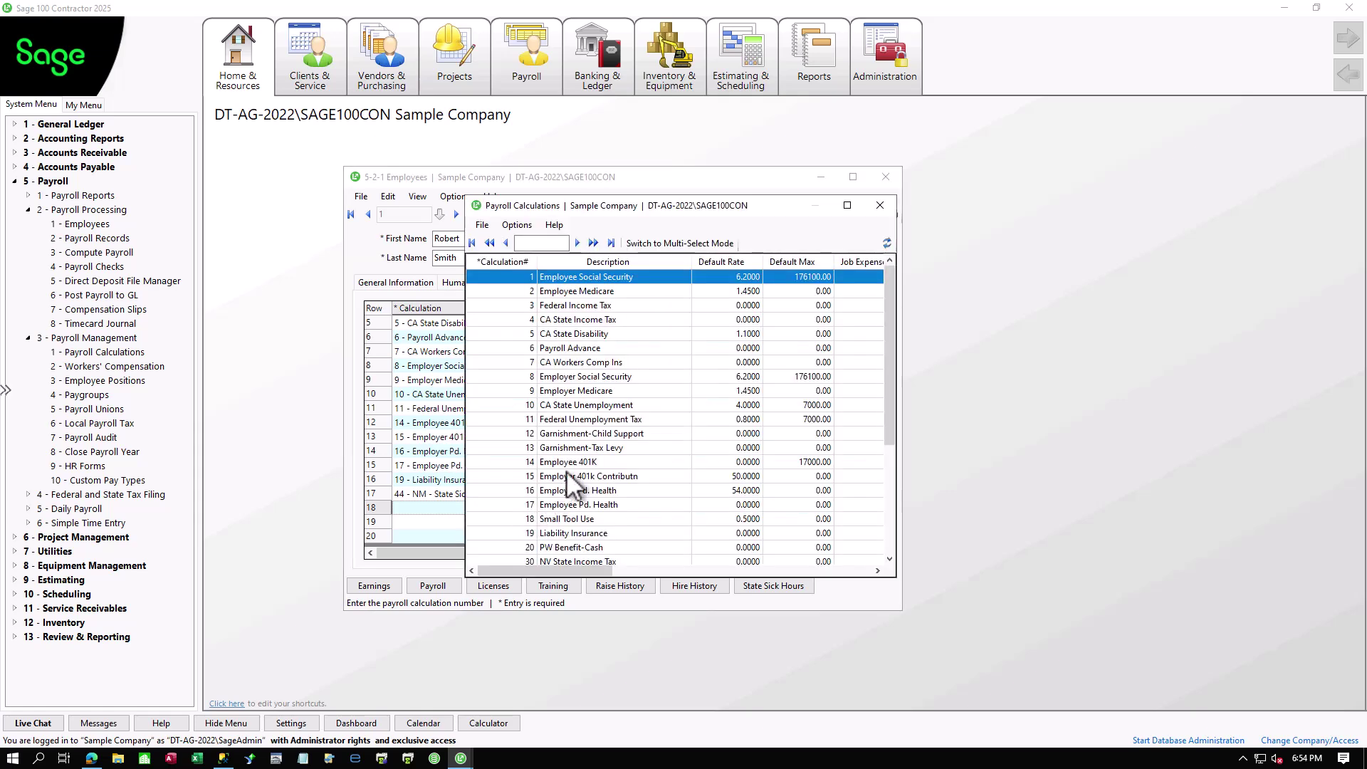
{"action": "scroll", "coordinate": [570, 481], "scroll_direction": "down", "scroll_amount": 4}
{"action": "double_click", "coordinate": [570, 492]}
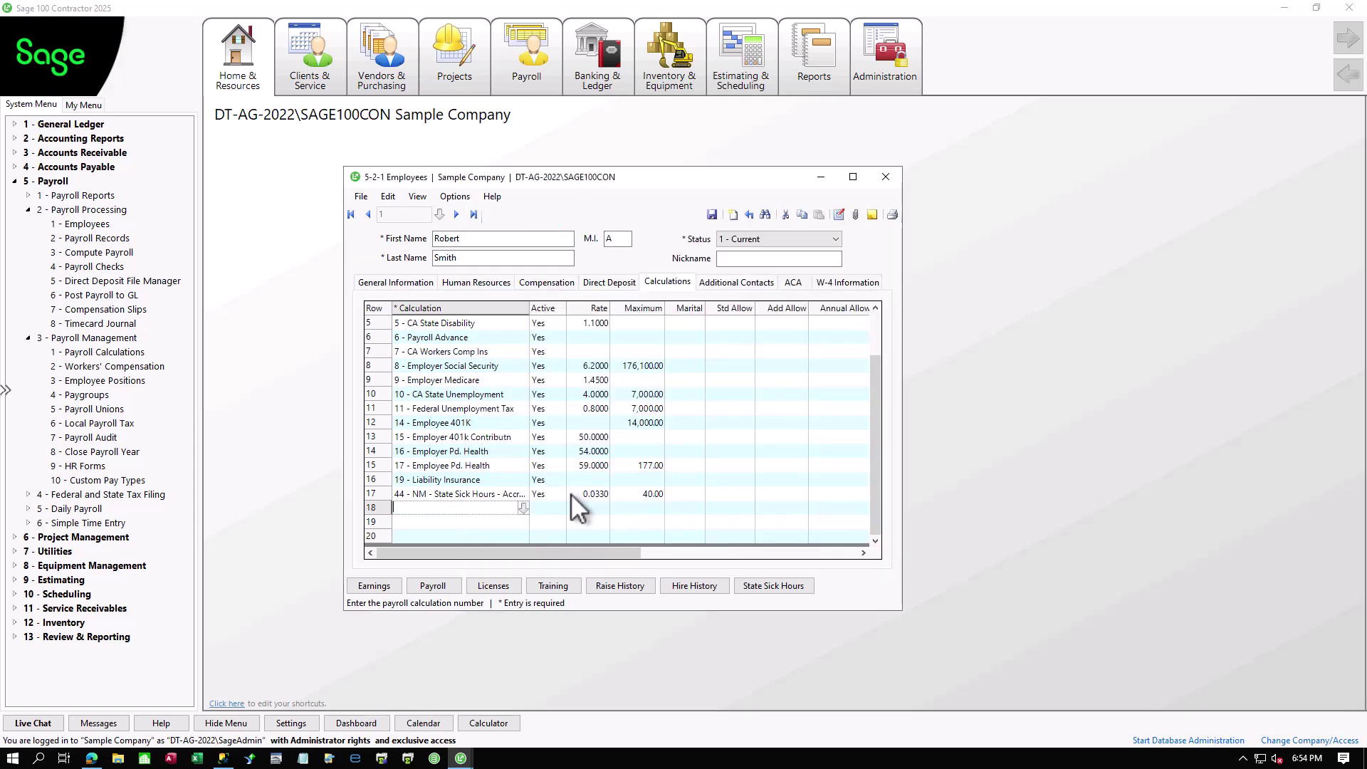
Add calculation 46, "NM - State Sick Hours - Carryover", to row 19 and save the employee record.
{"action": "left_click", "coordinate": [527, 518]}
{"action": "left_click", "coordinate": [527, 518]}
{"action": "scroll", "coordinate": [641, 477], "scroll_direction": "down", "scroll_amount": 4}
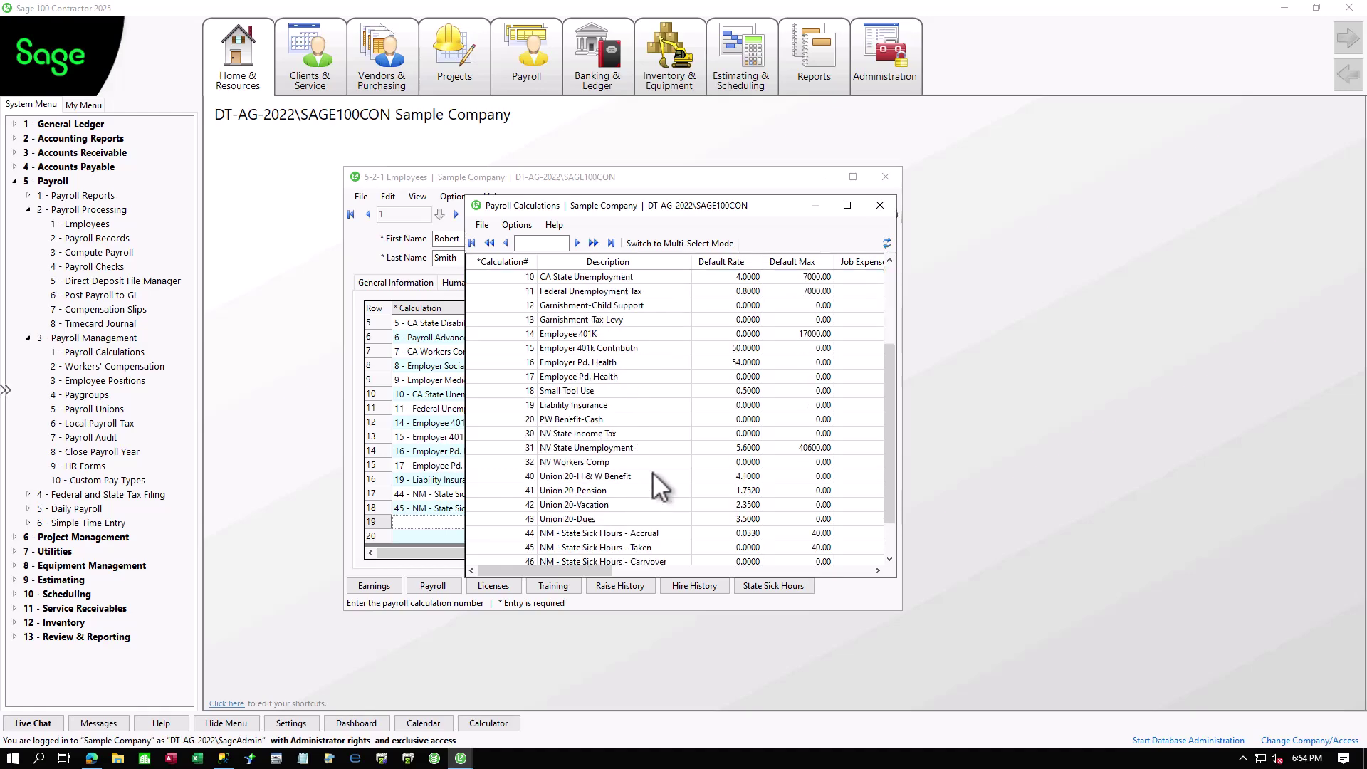
{"action": "double_click", "coordinate": [609, 502]}
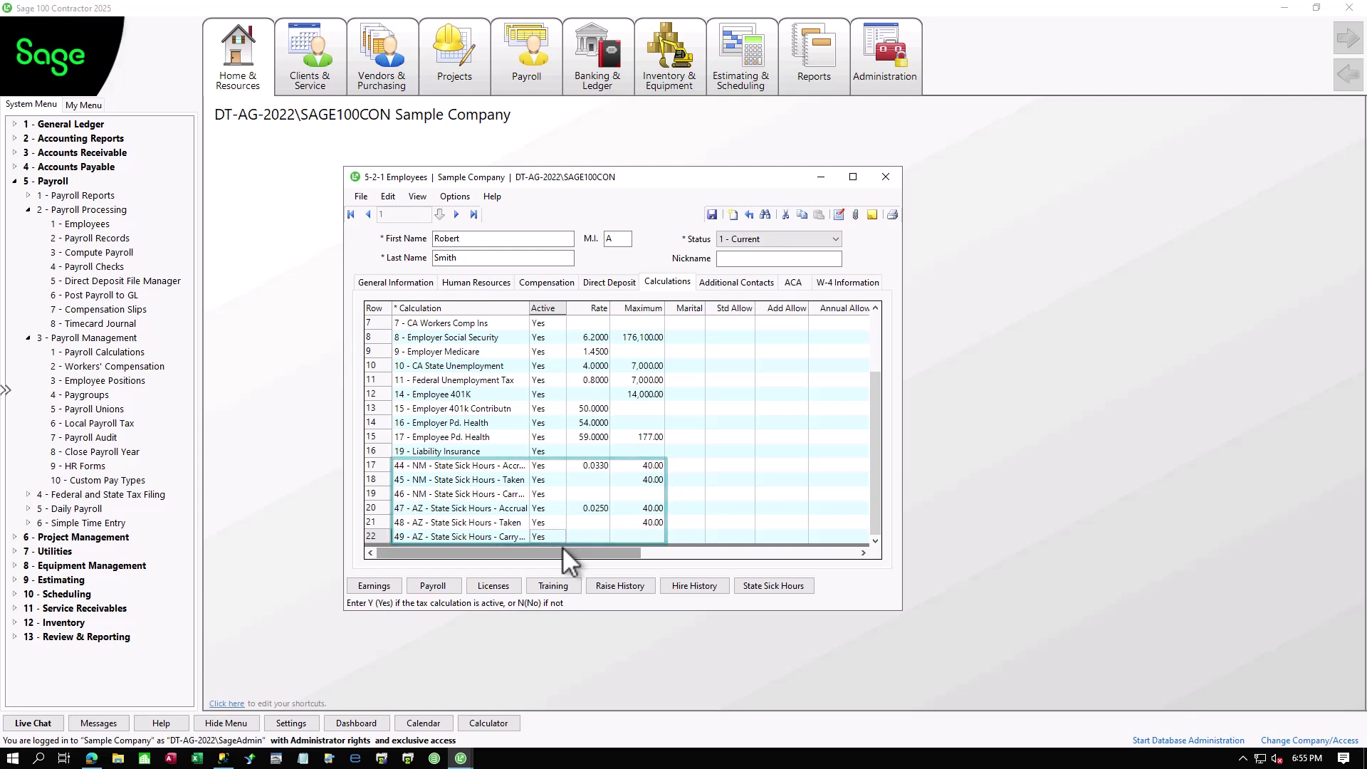
{"action": "left_click", "coordinate": [712, 215]}
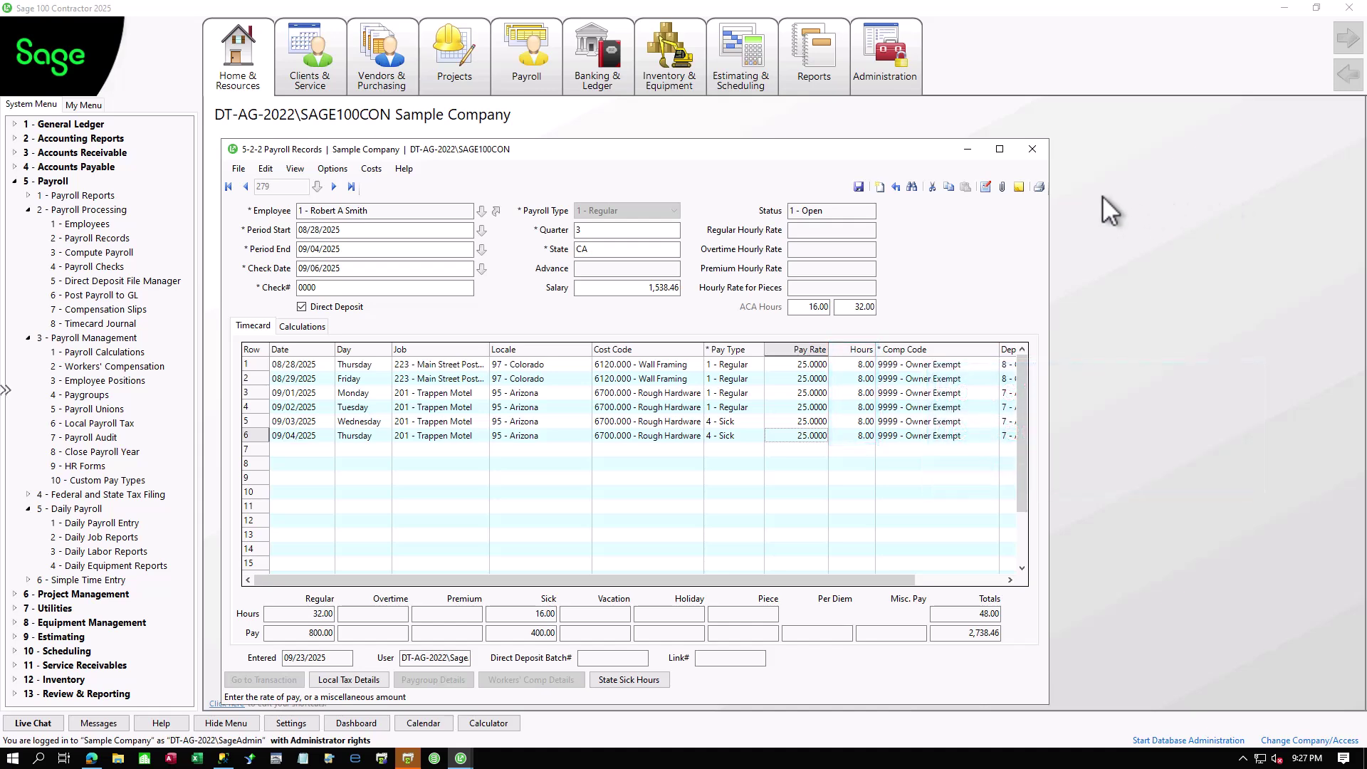
Save the payroll record for 08/28/2025 to 09/04/2025, accepting the warning about sick hours taken.
{"action": "left_click", "coordinate": [859, 186]}
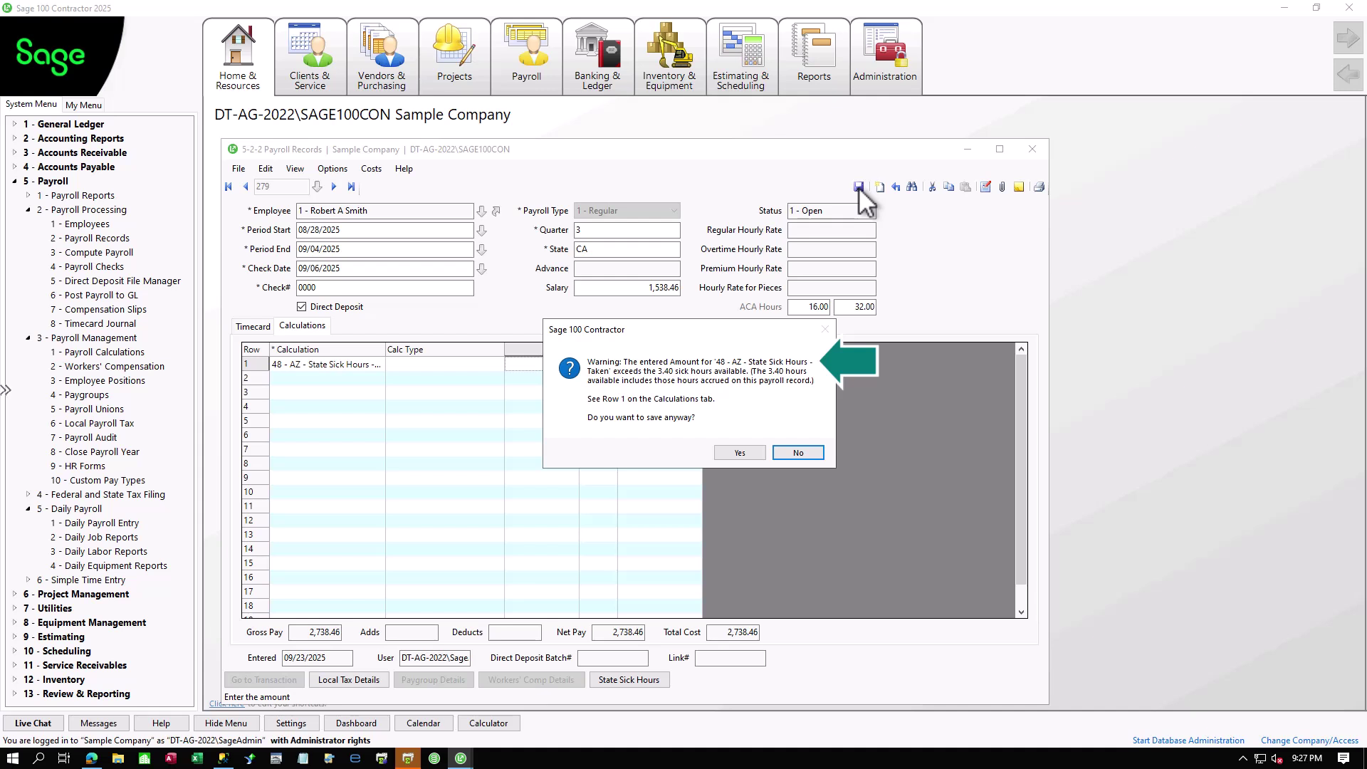
{"action": "left_click", "coordinate": [752, 454]}
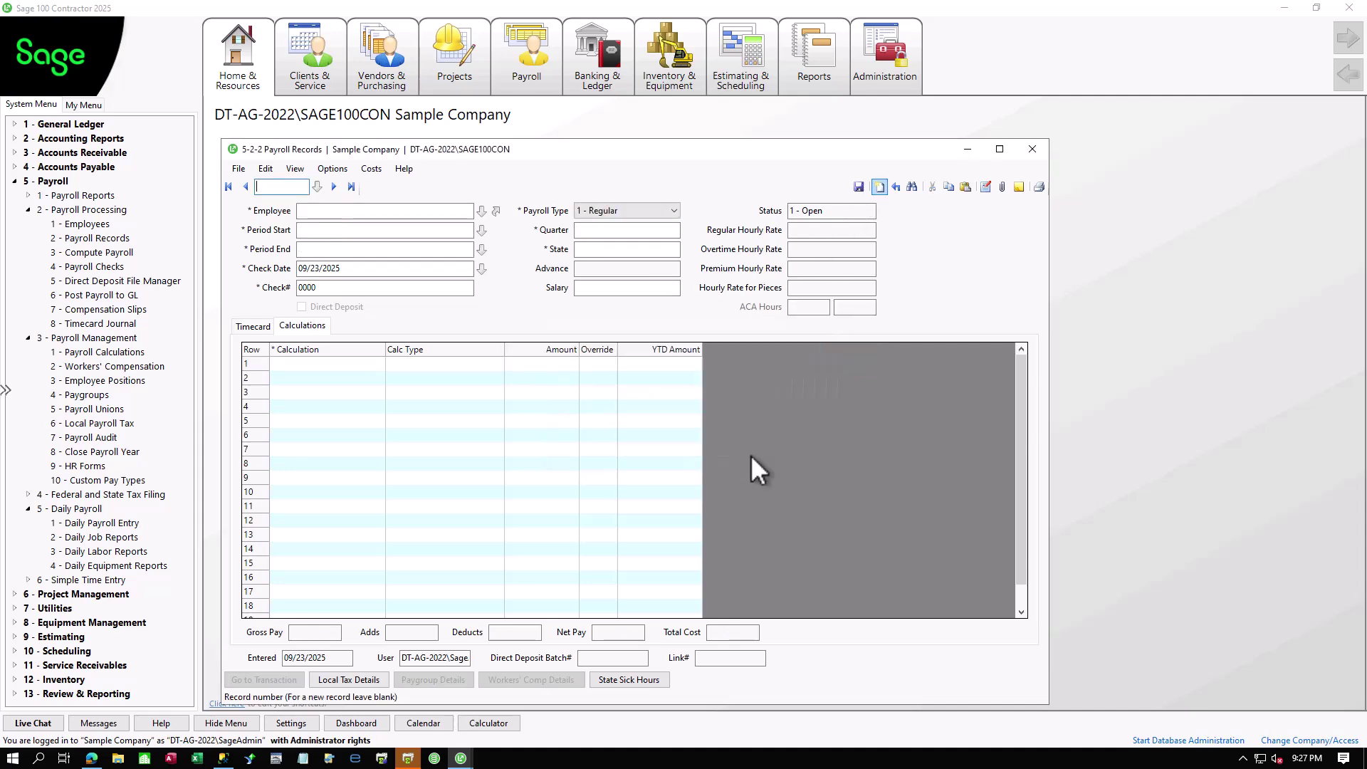
Review the timecard and available state sick hours of the last payroll record, and the state sick hours in the employee's record.
{"action": "left_click", "coordinate": [352, 187]}
{"action": "left_click", "coordinate": [253, 326]}
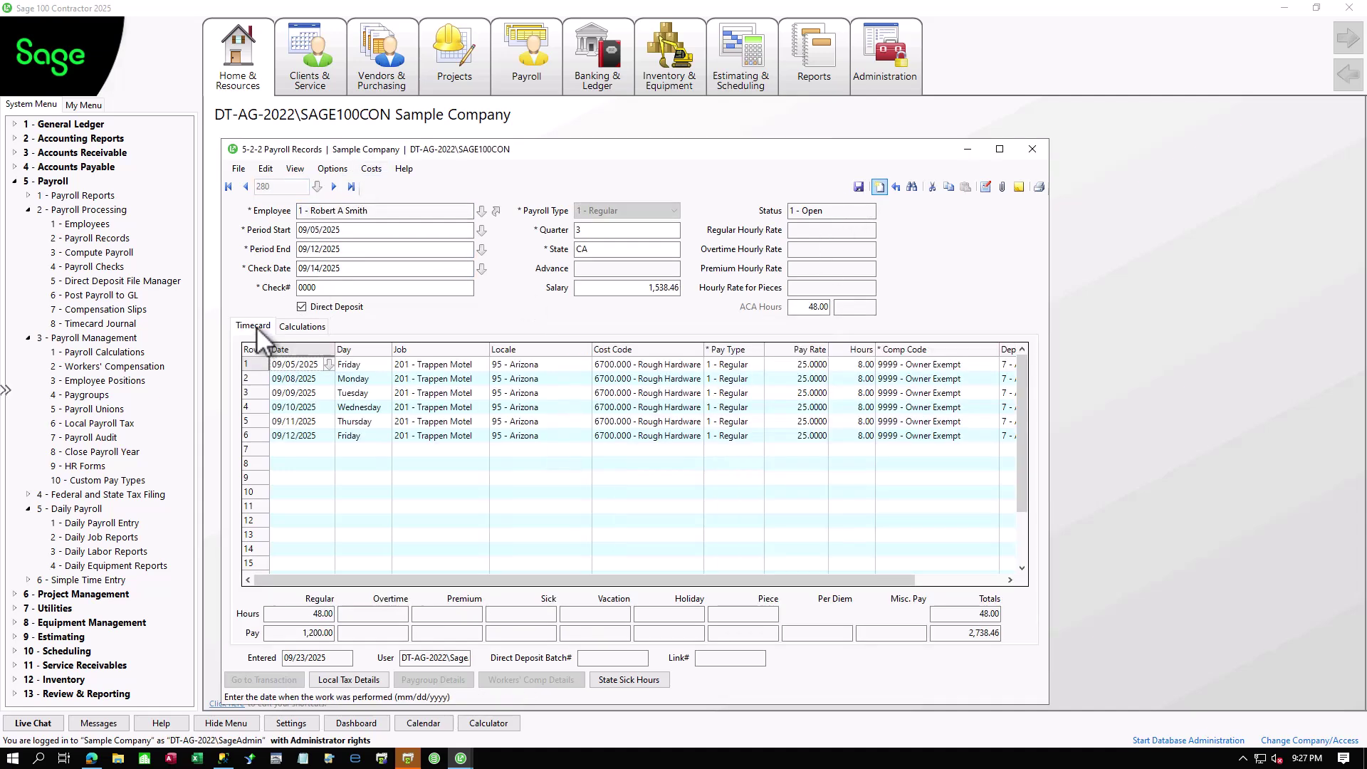
{"action": "left_click", "coordinate": [628, 680]}
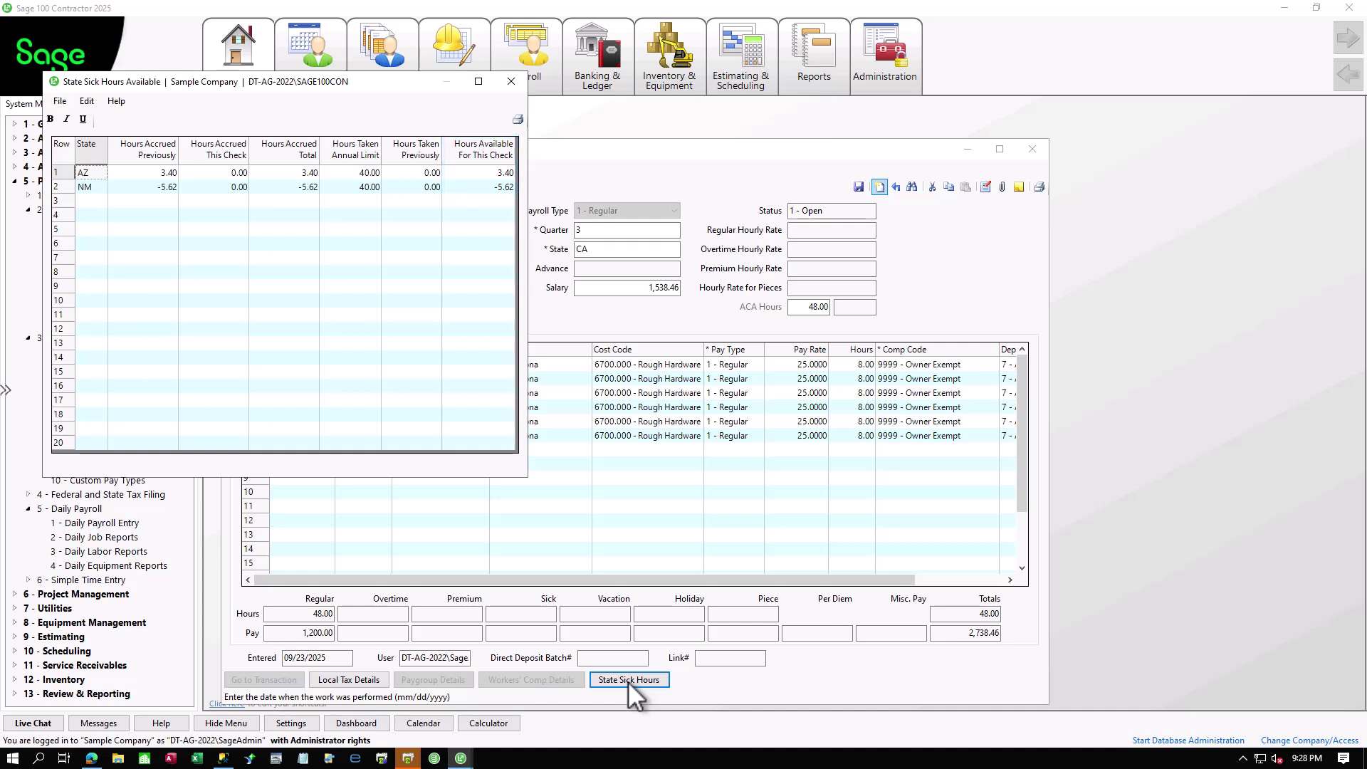
{"action": "left_click", "coordinate": [519, 80]}
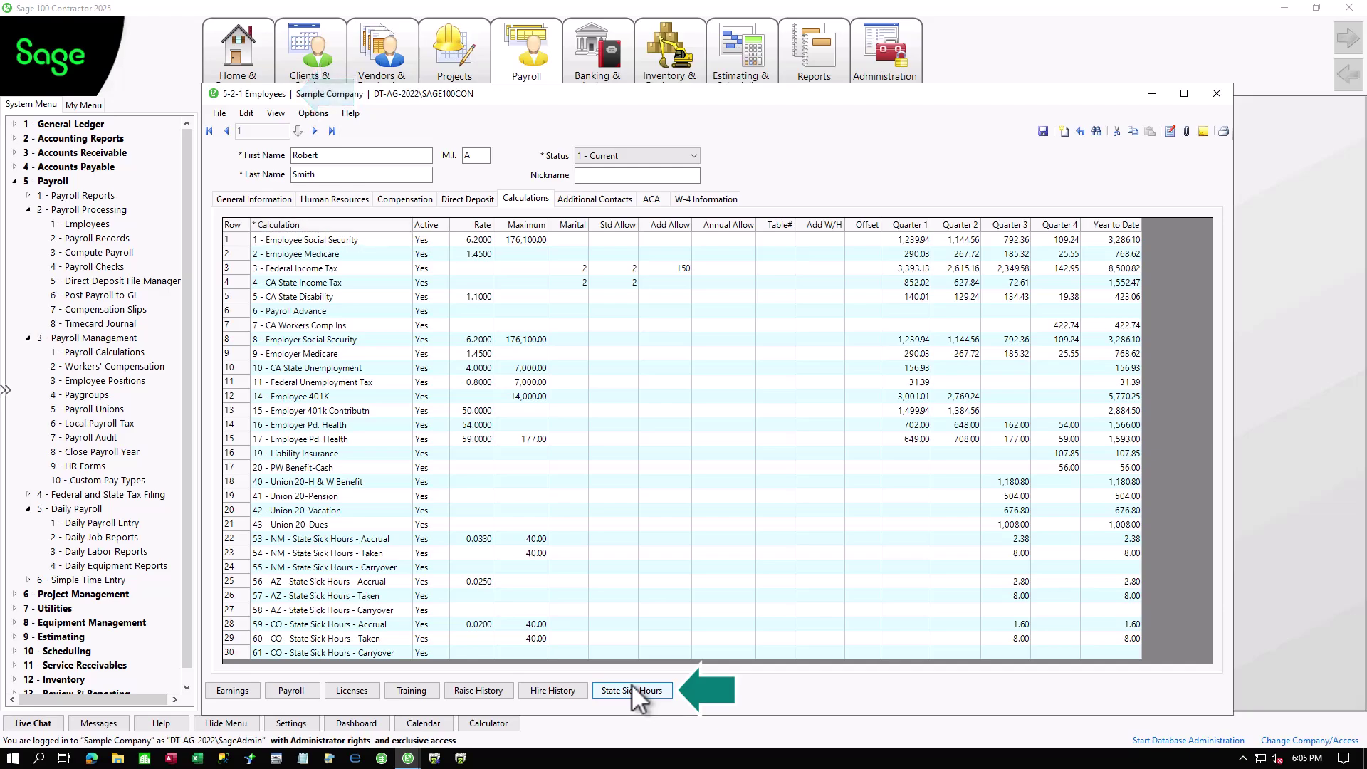
{"action": "left_click", "coordinate": [632, 686]}
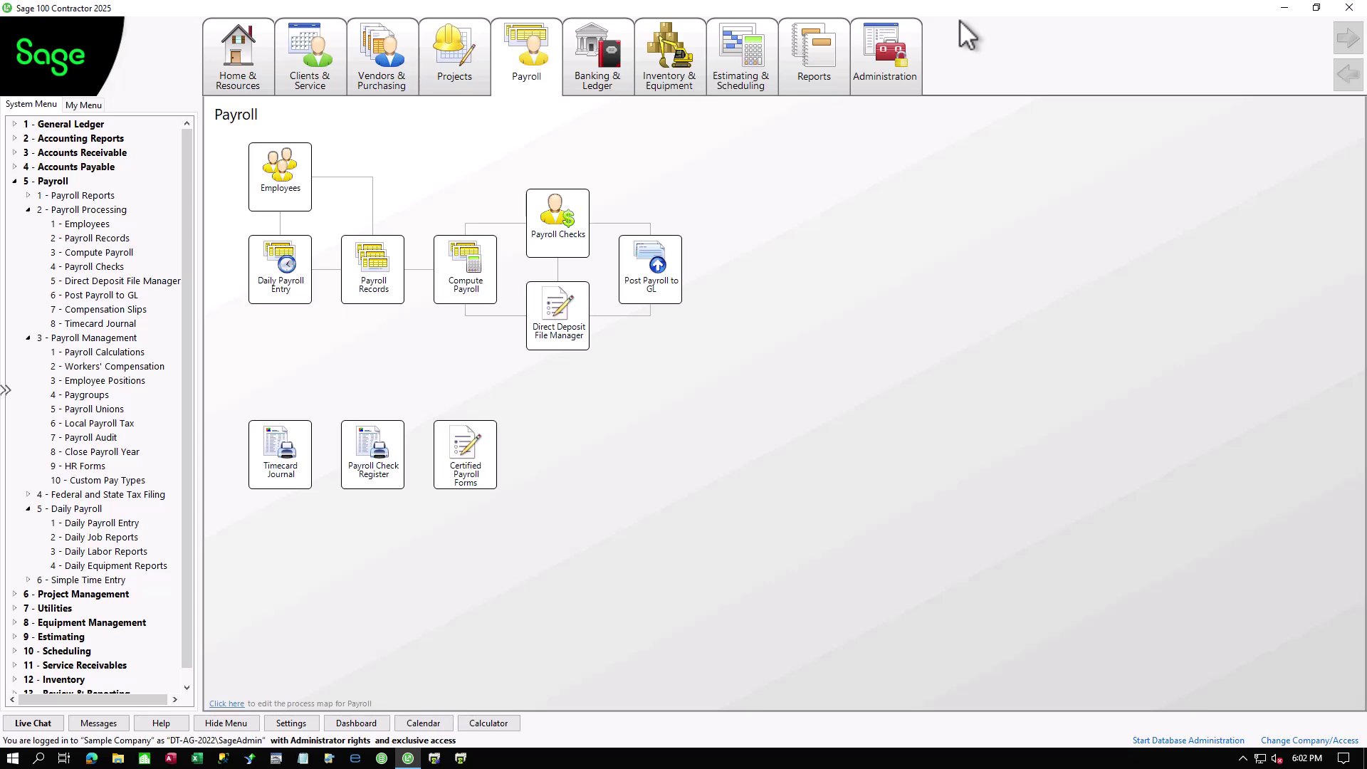
Run a final computation of payroll without employee or record filters, acknowledge the prompts and close the computation window.
{"action": "left_click", "coordinate": [464, 275]}
{"action": "left_click", "coordinate": [263, 199]}
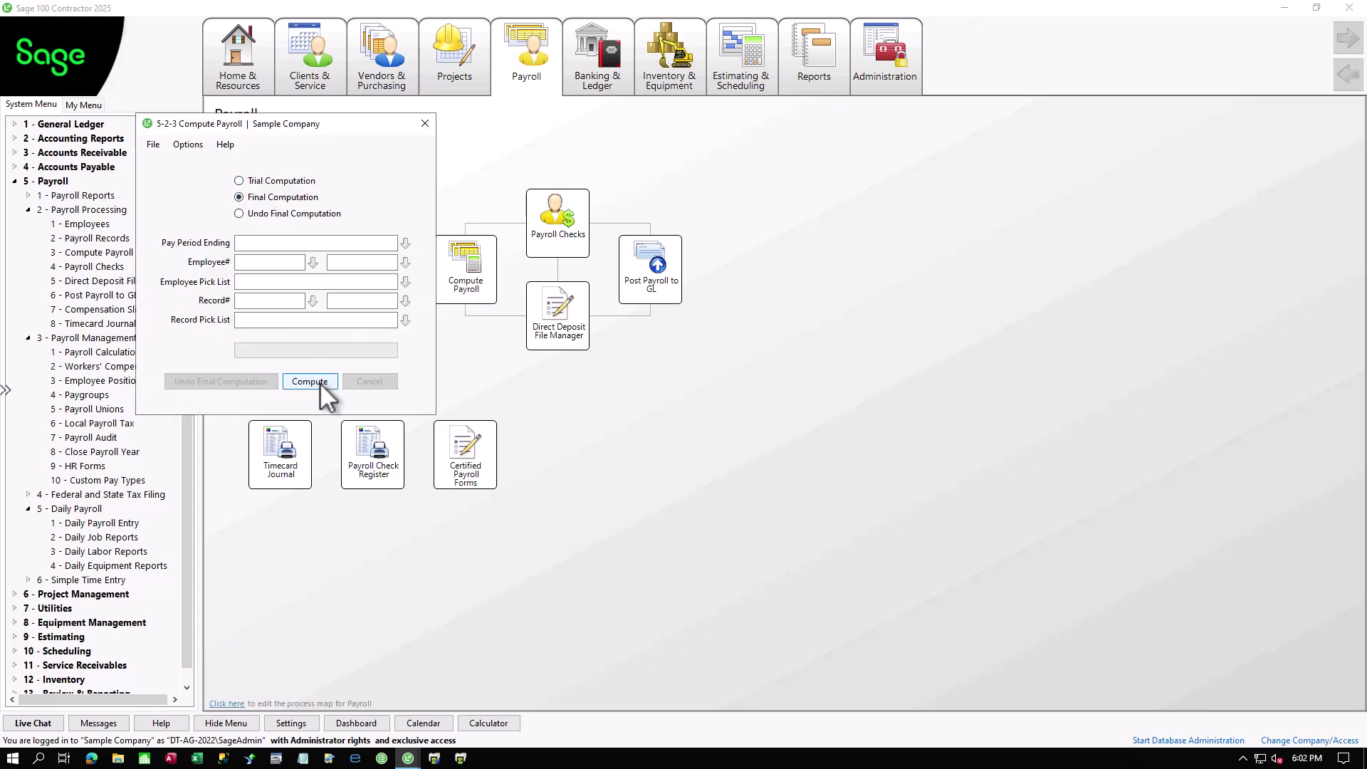
{"action": "left_click", "coordinate": [310, 381]}
{"action": "left_click", "coordinate": [688, 434]}
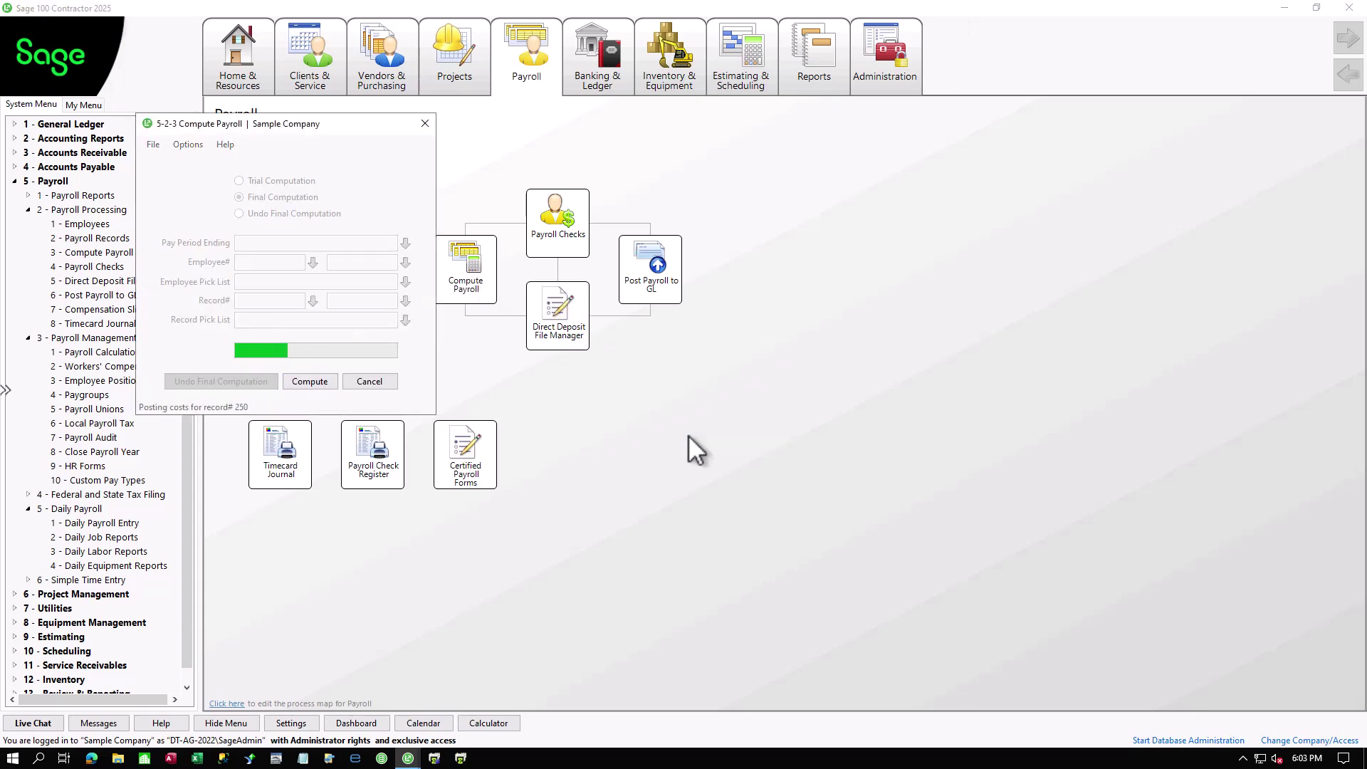
{"action": "left_click", "coordinate": [687, 434]}
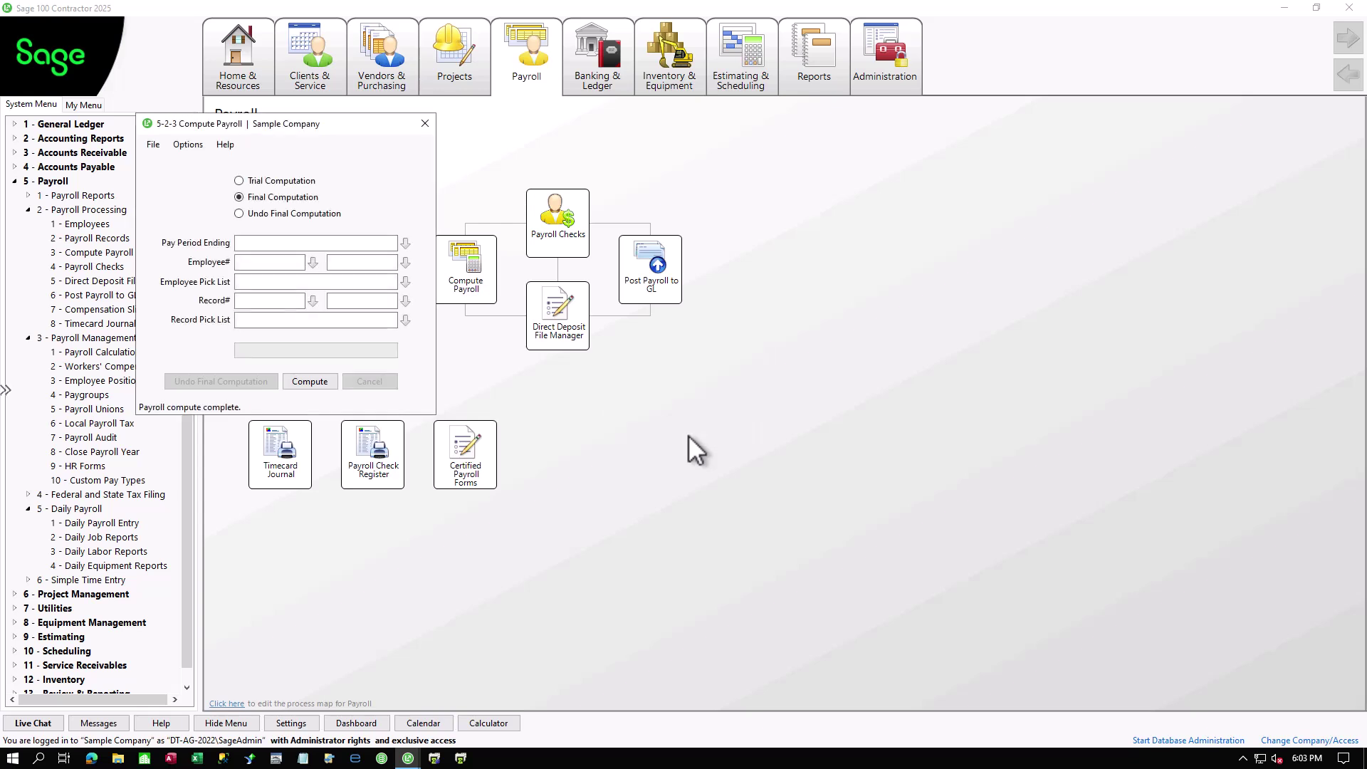
{"action": "left_click", "coordinate": [425, 124]}
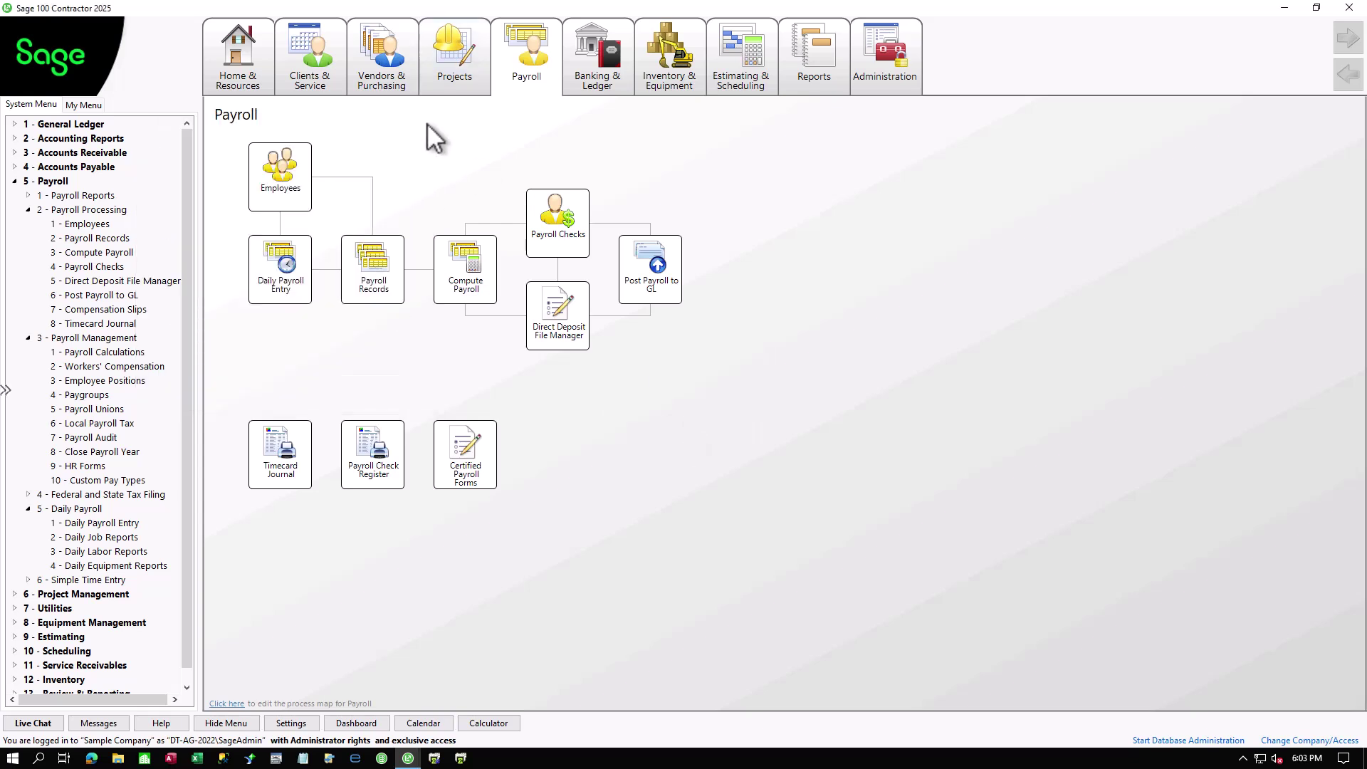
Open the last payroll record, examine the state sick hours in its computed calculations, and close it.
{"action": "left_click", "coordinate": [97, 238]}
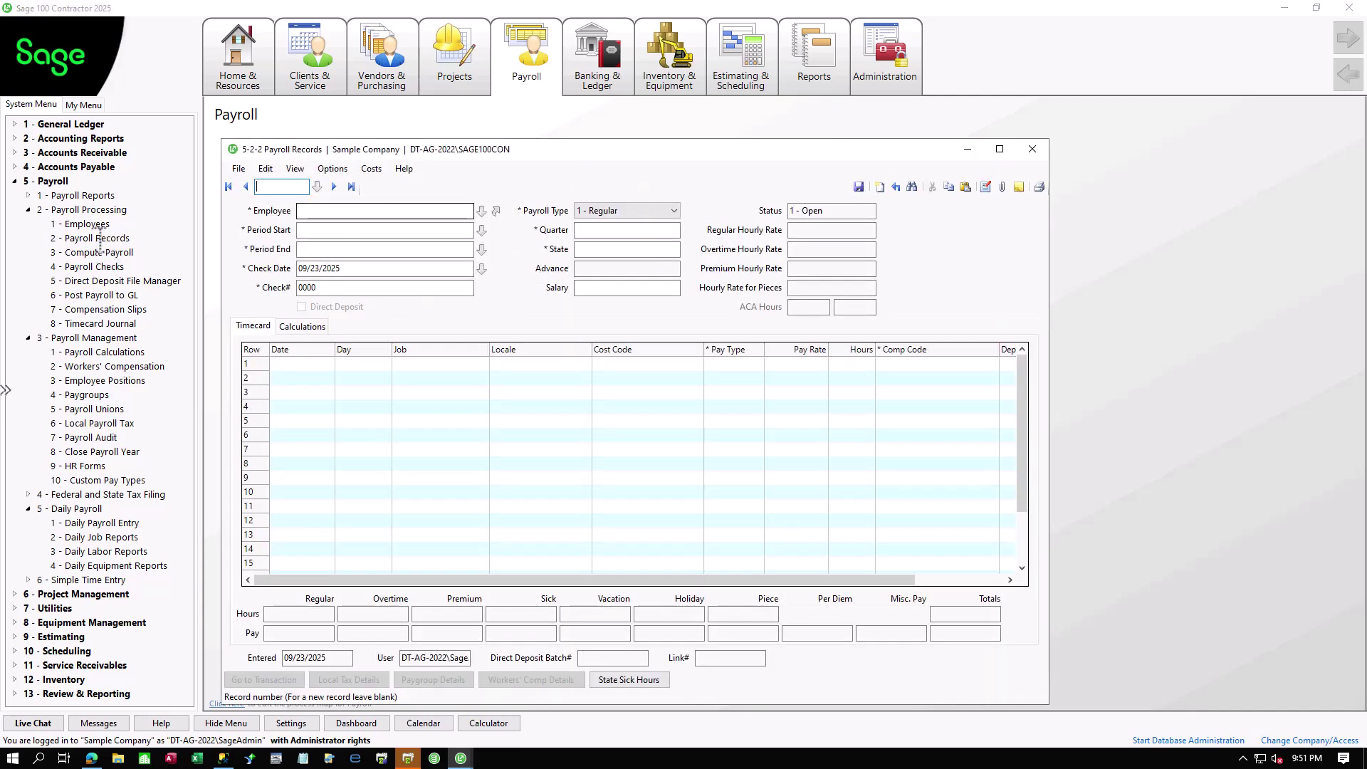
{"action": "left_click", "coordinate": [352, 187]}
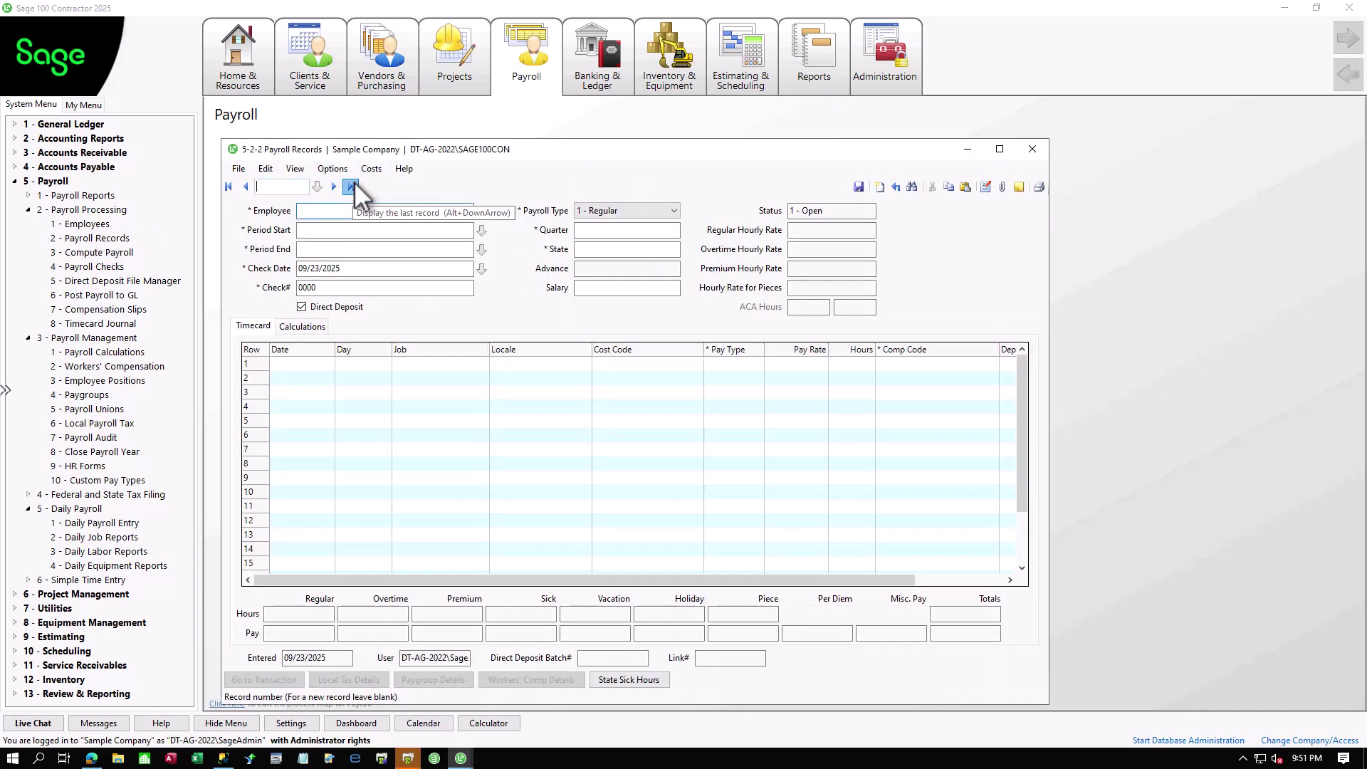
{"action": "left_click", "coordinate": [306, 327]}
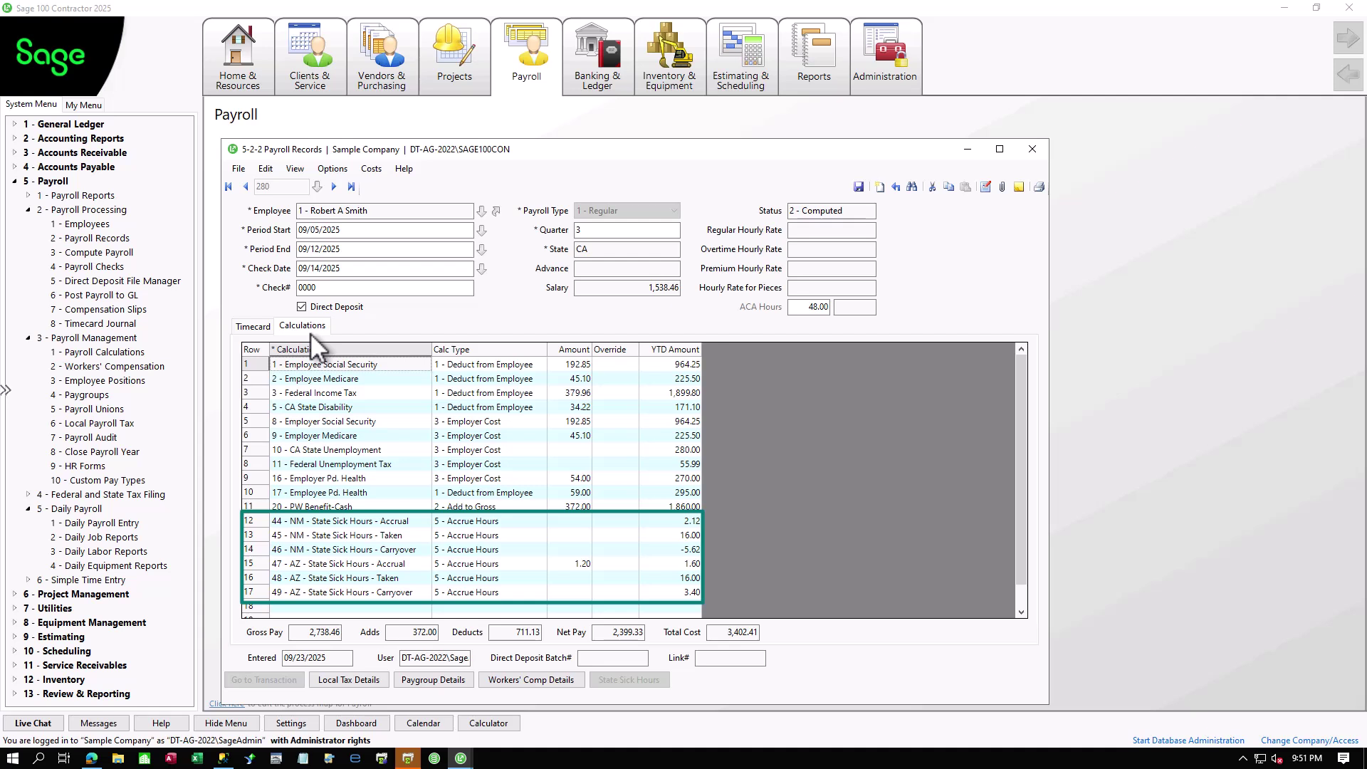
{"action": "left_click", "coordinate": [1031, 148]}
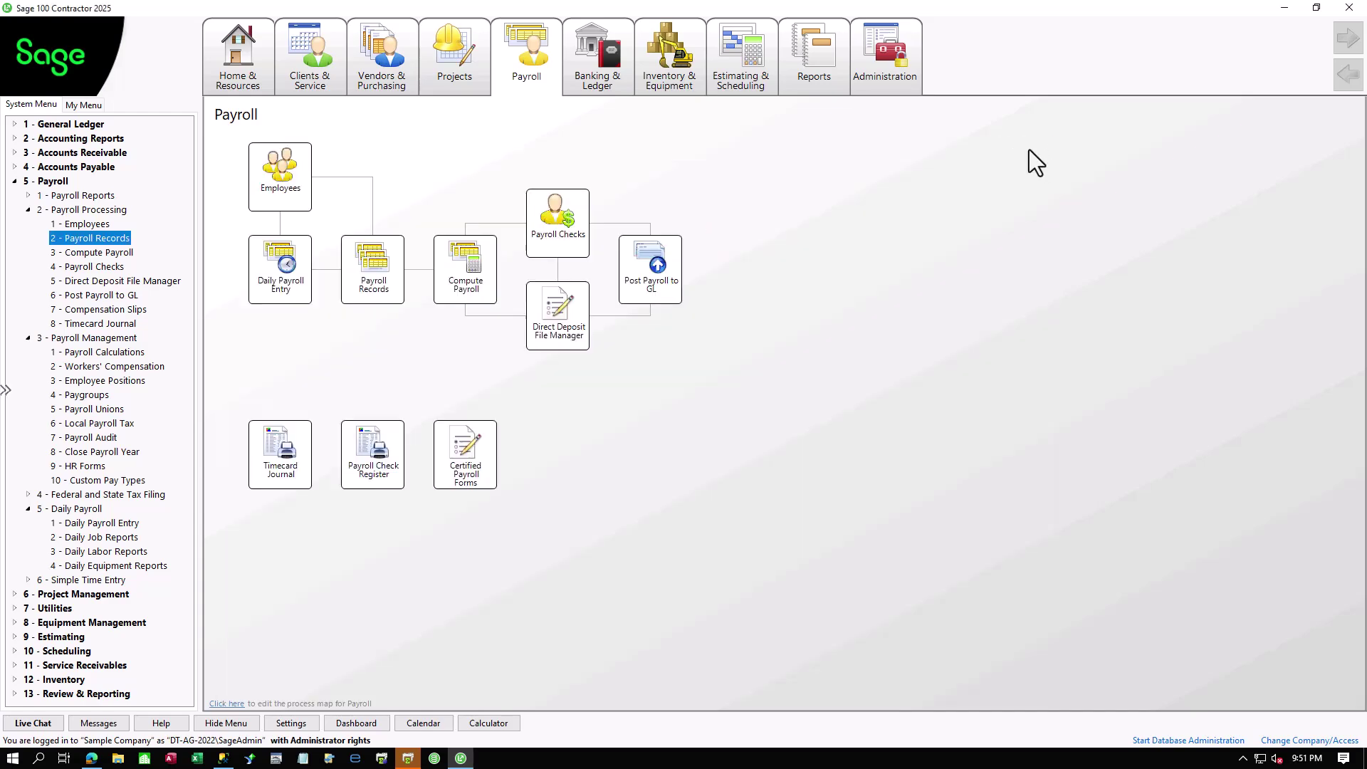